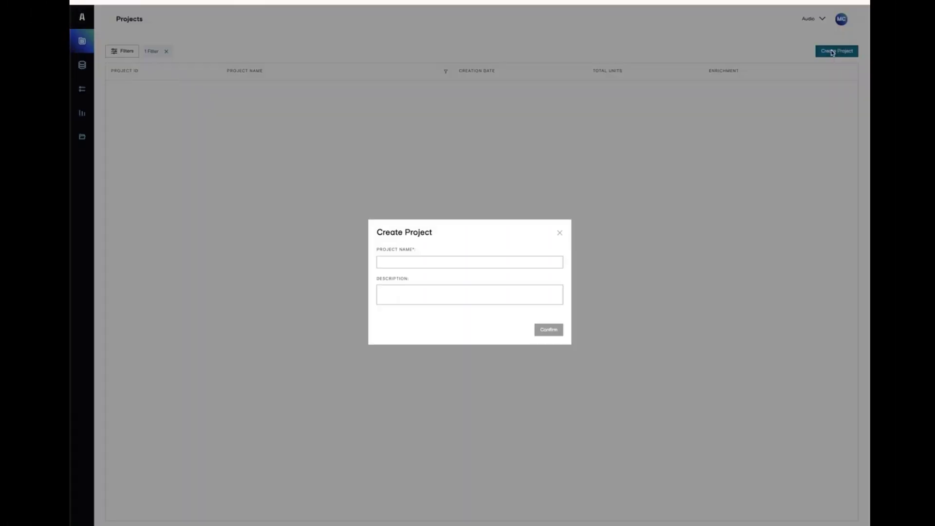
- Create the project 'Project Name' and upload the CSV of four sentence units to its dataset
left_click(386, 262)
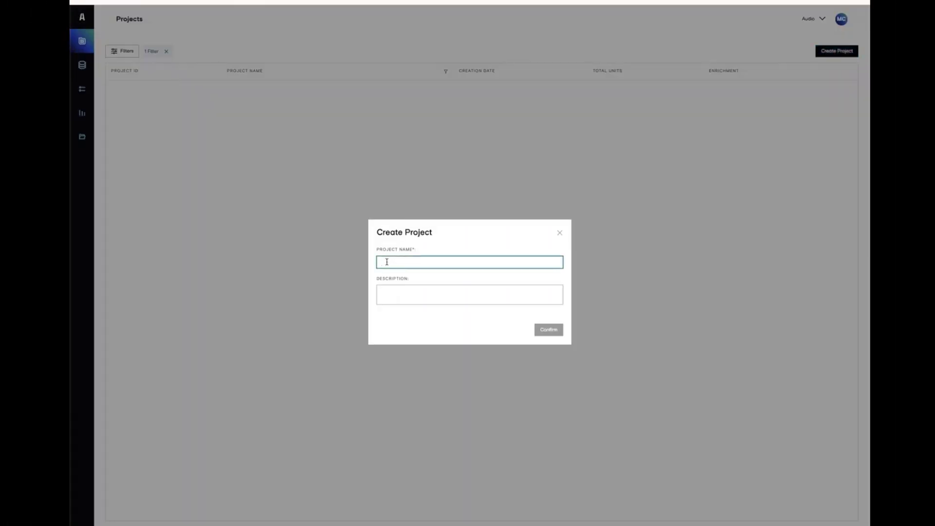
type("Project Name")
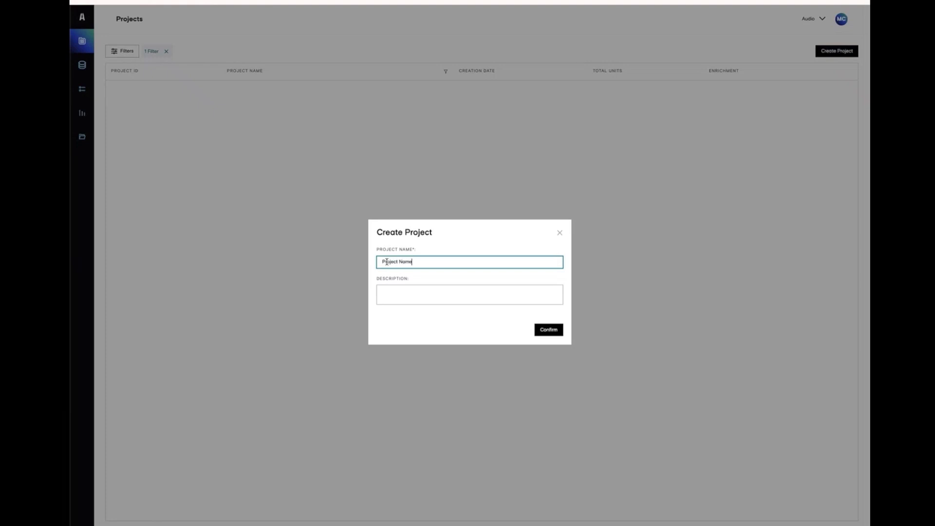
left_click(548, 330)
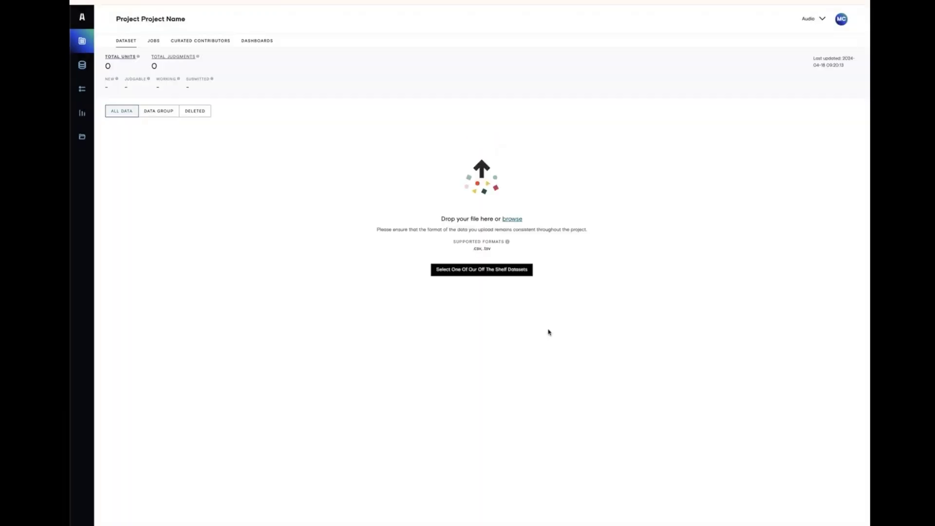
left_click(512, 220)
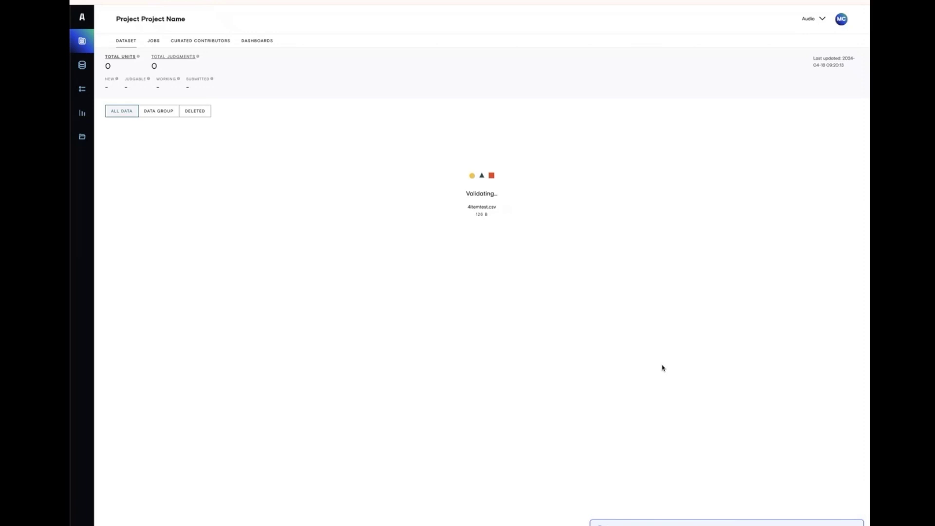
left_click(347, 357)
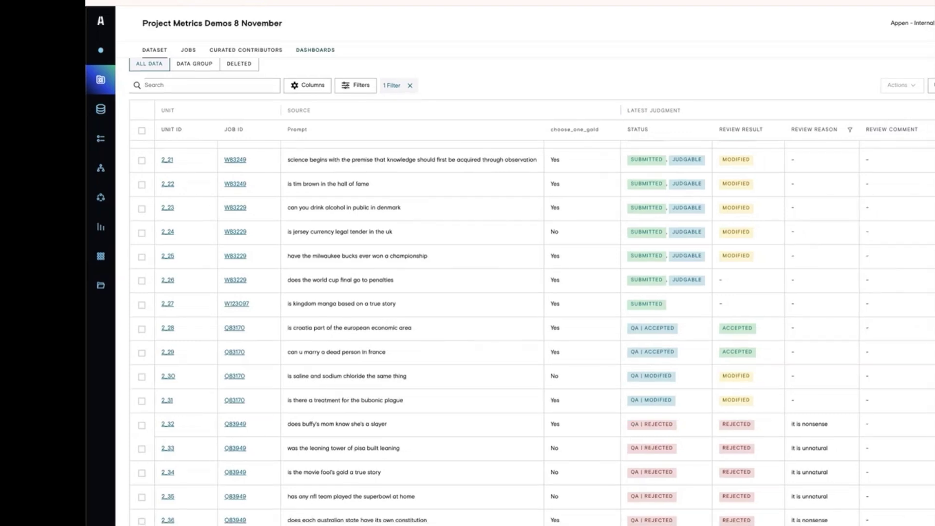
scroll(294, 113, "up", 3)
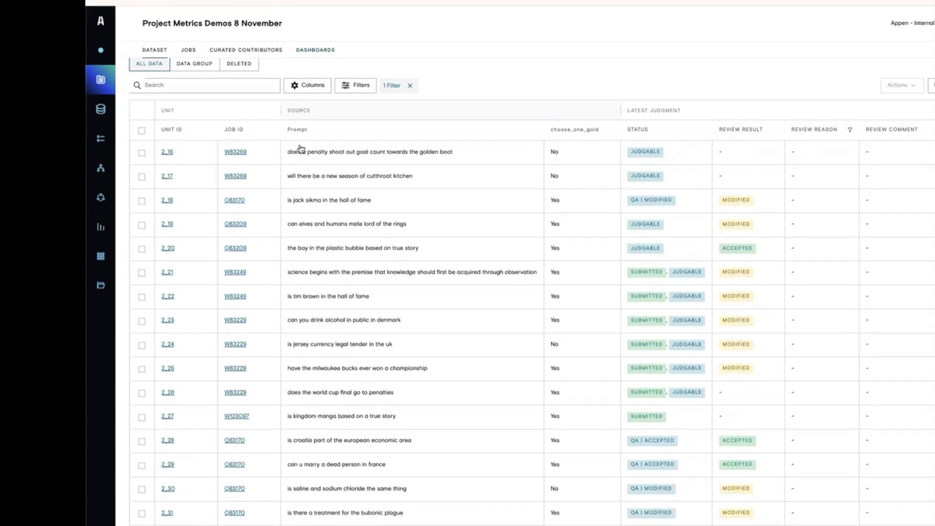
scroll(300, 148, "up", 3)
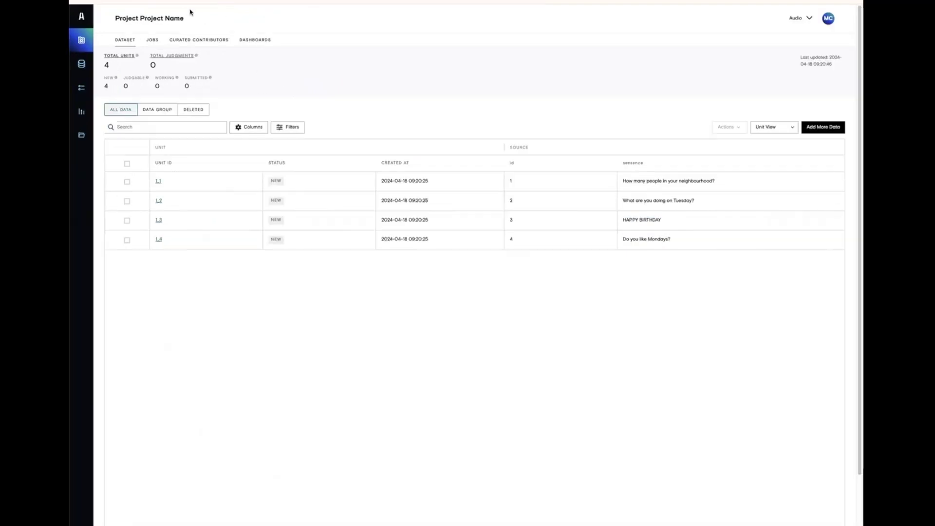
- Add a leading job titled 'Job Name 18 Apr' after the dataset in the job flow
left_click(152, 40)
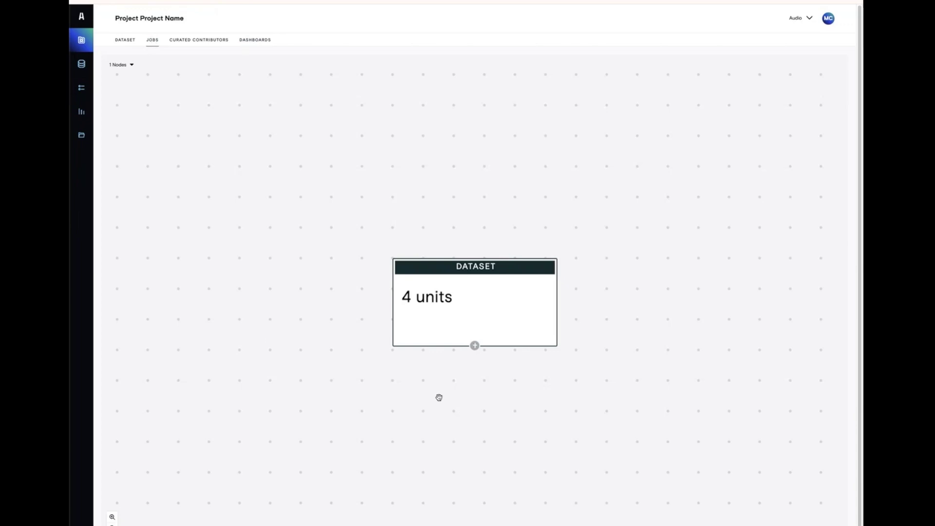
left_click(475, 346)
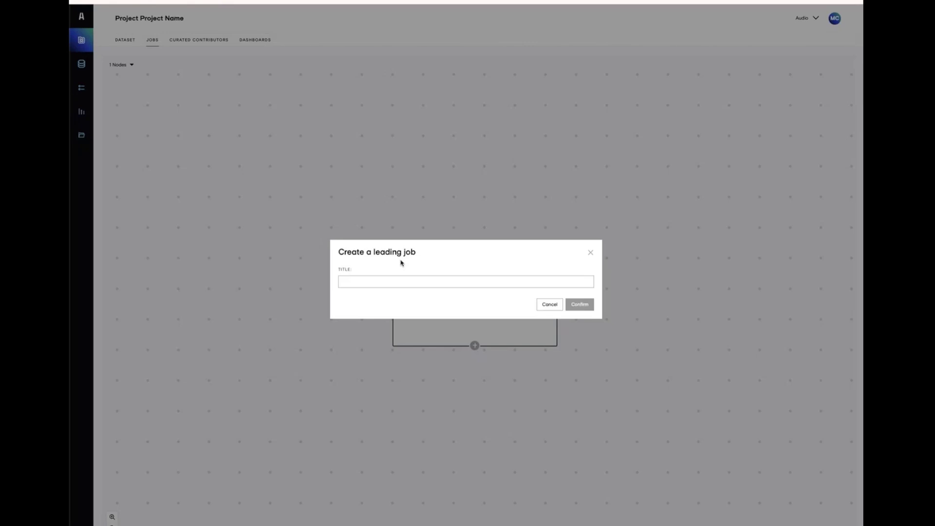
left_click(385, 286)
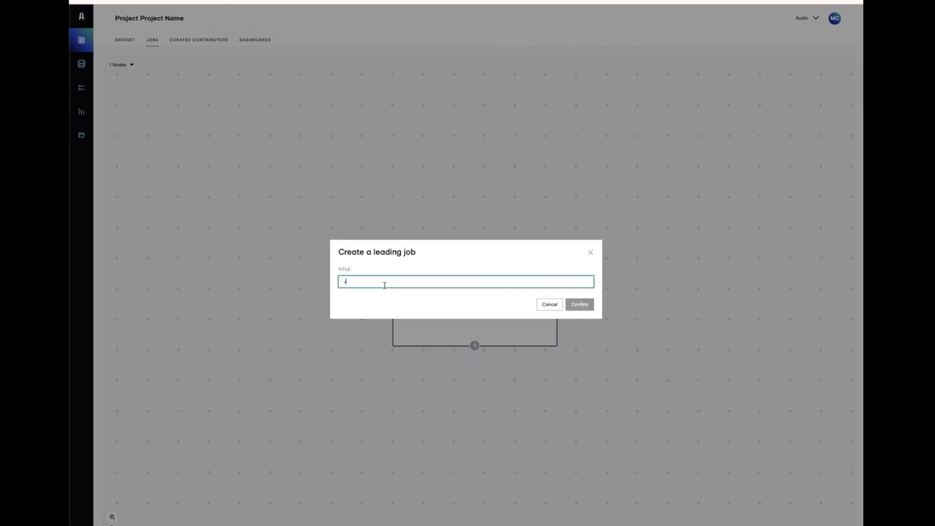
type("Job Name 18")
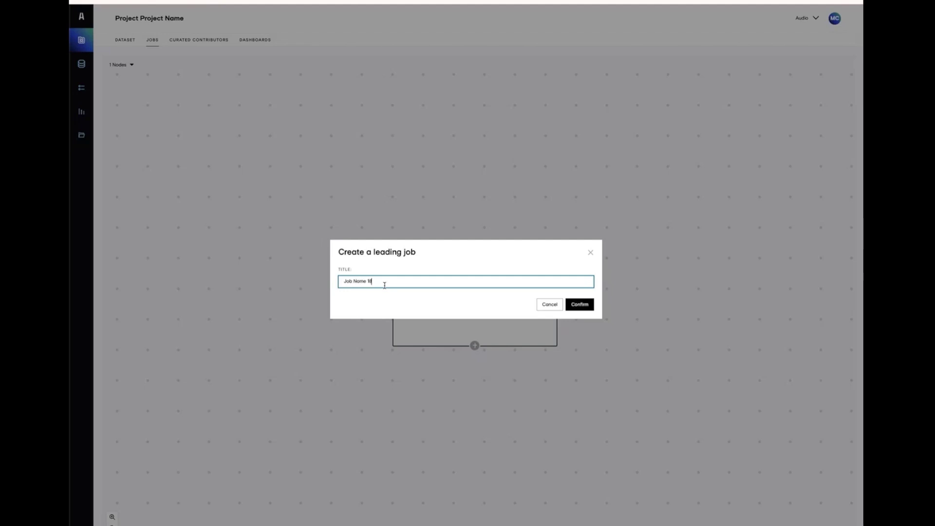
type(" April")
left_click(585, 305)
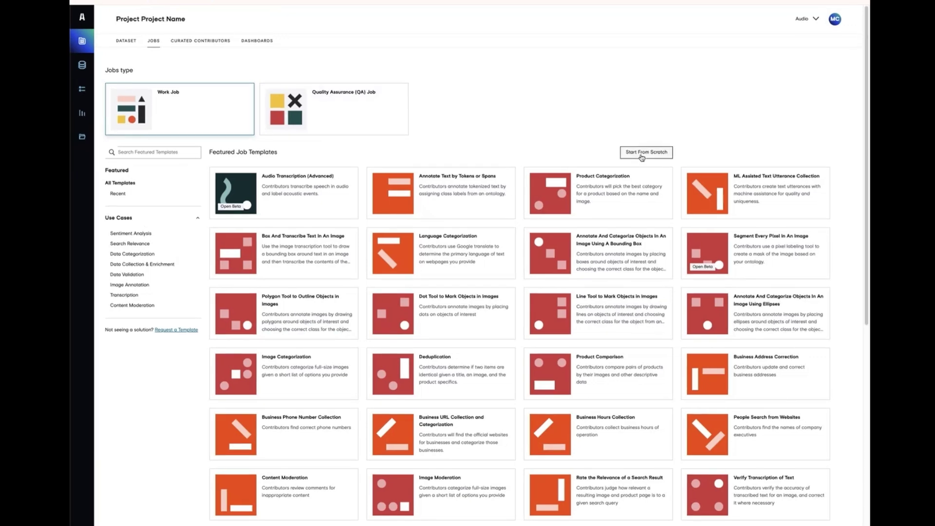
- Design the job from scratch with the {{sentence}} data field, deleting the placeholder data block
left_click(641, 151)
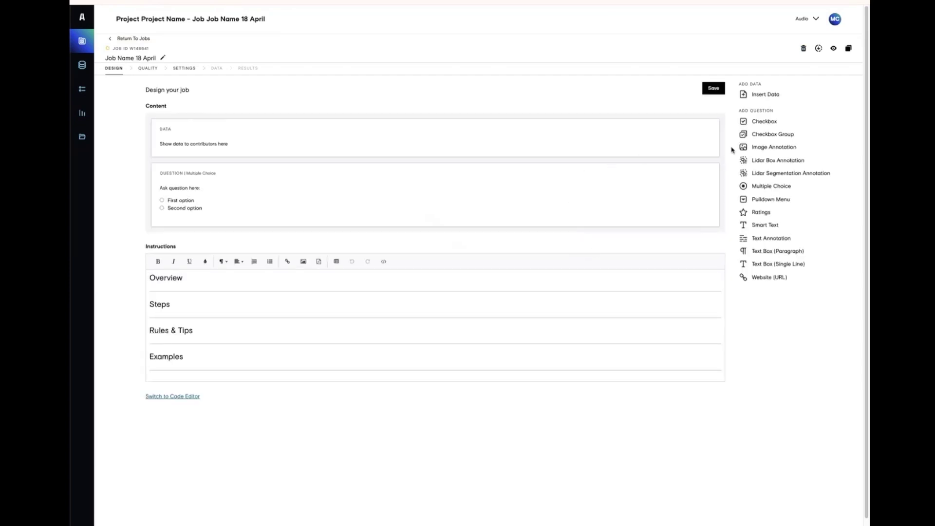
left_click(764, 95)
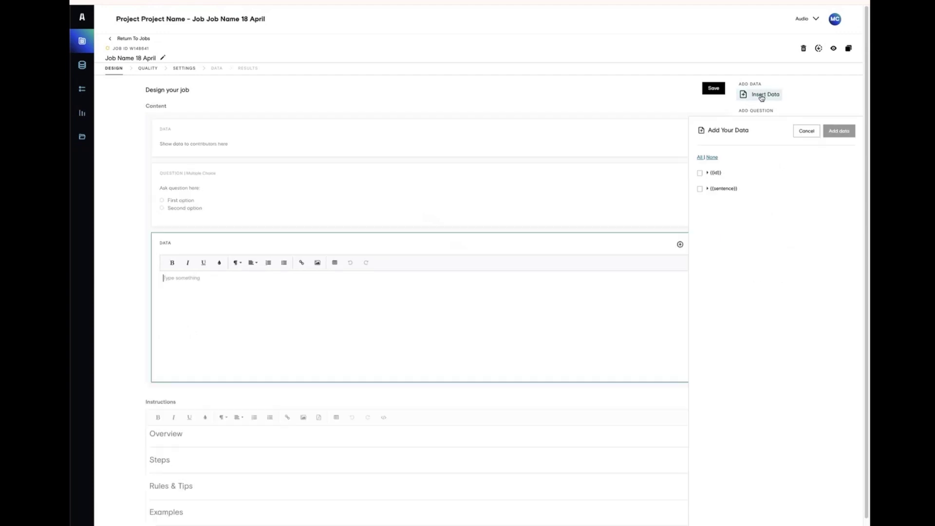
left_click(700, 189)
left_click(838, 131)
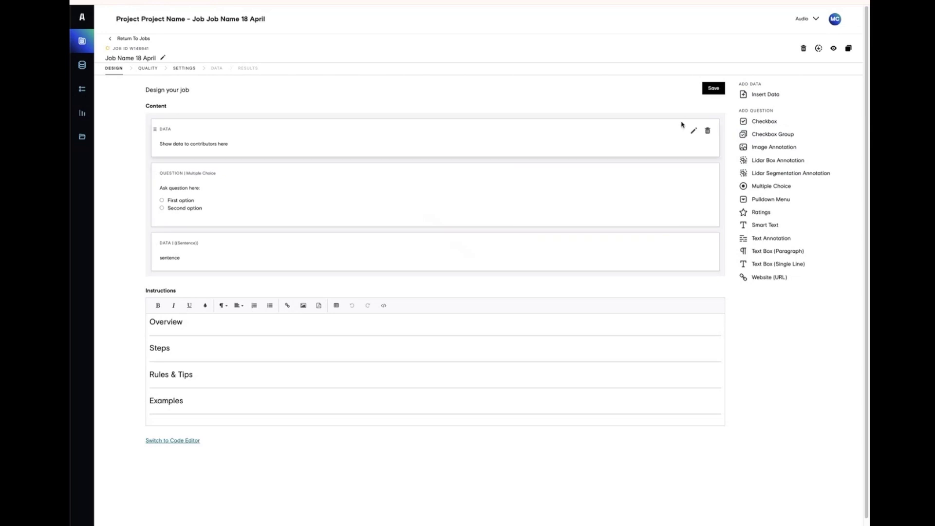
left_click(711, 135)
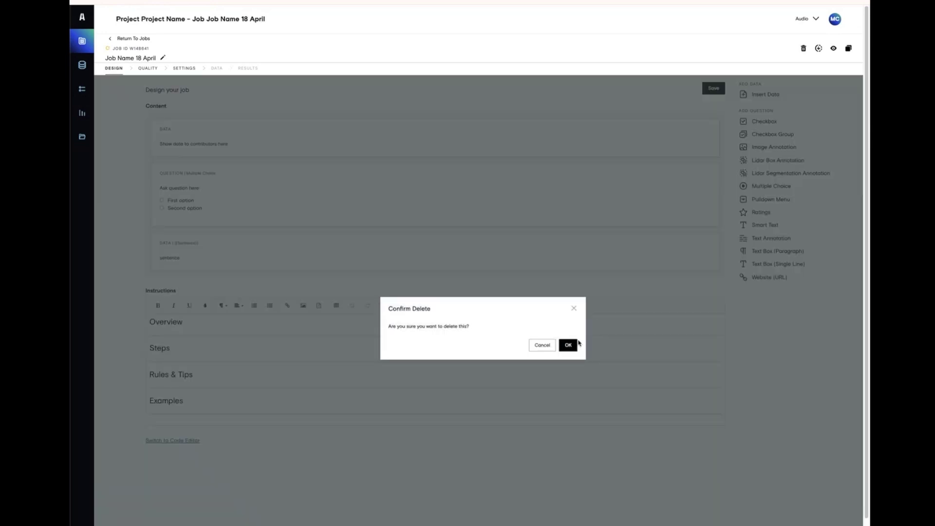
left_click(567, 345)
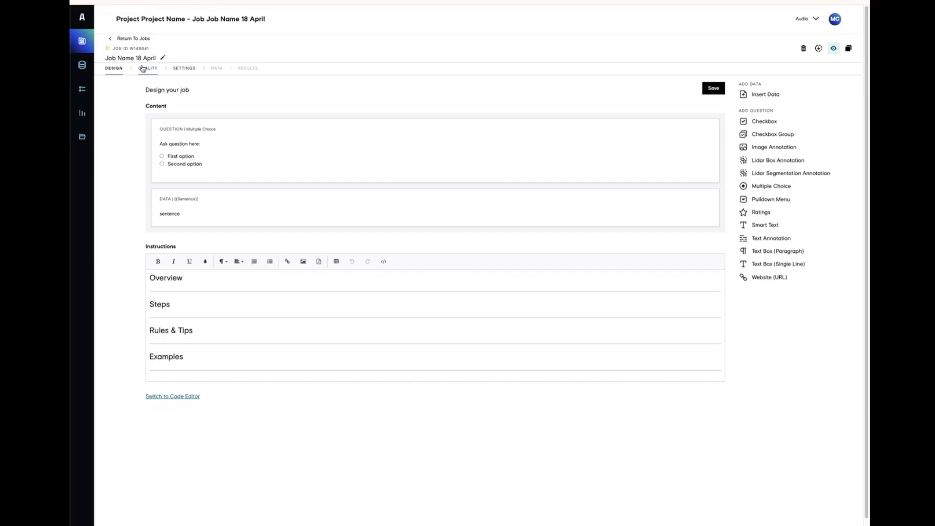
left_click(189, 70)
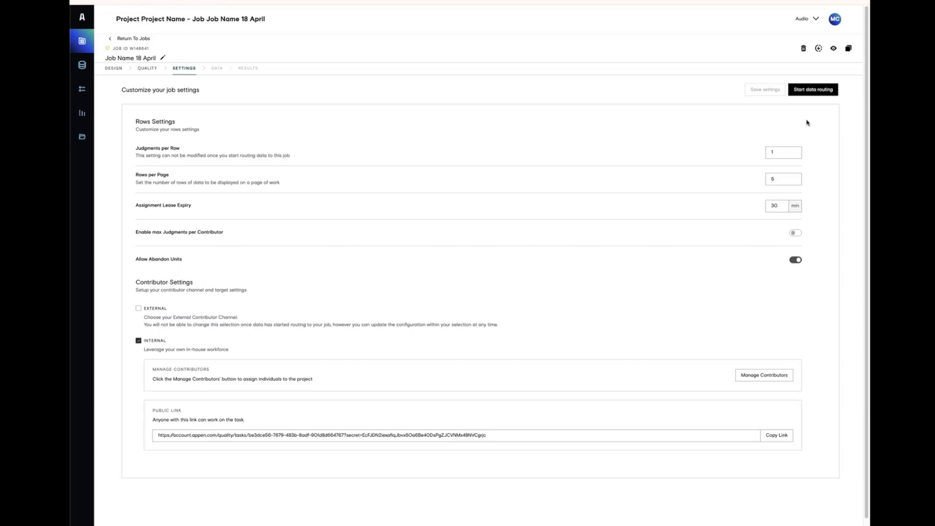
- Start data routing for the job and confirm its one-judgment-per-row settings
left_click(814, 90)
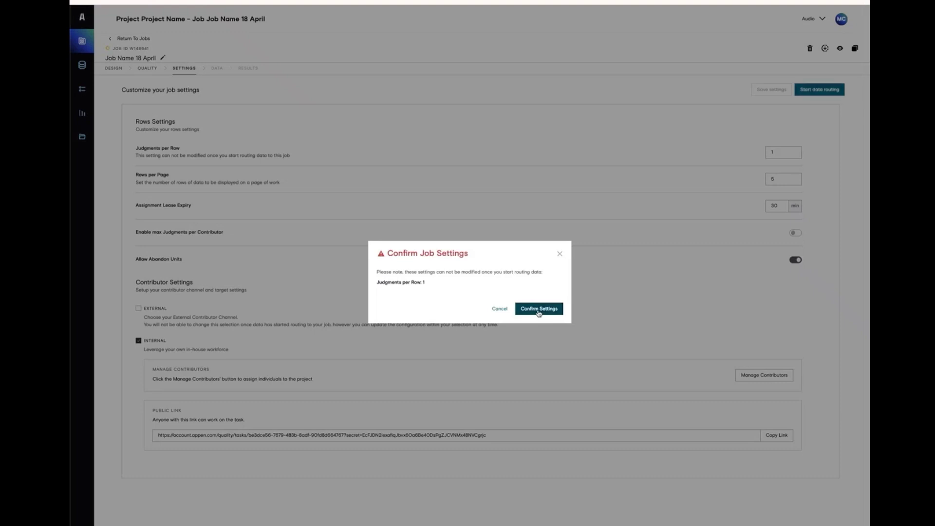
left_click(539, 310)
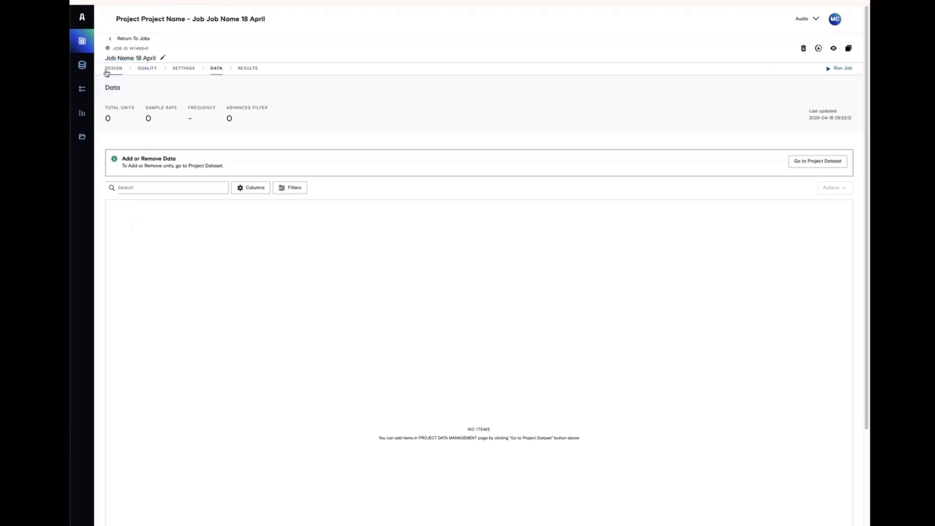
- Select all four units in the project dataset and send them to Job Name 18 April
left_click(812, 166)
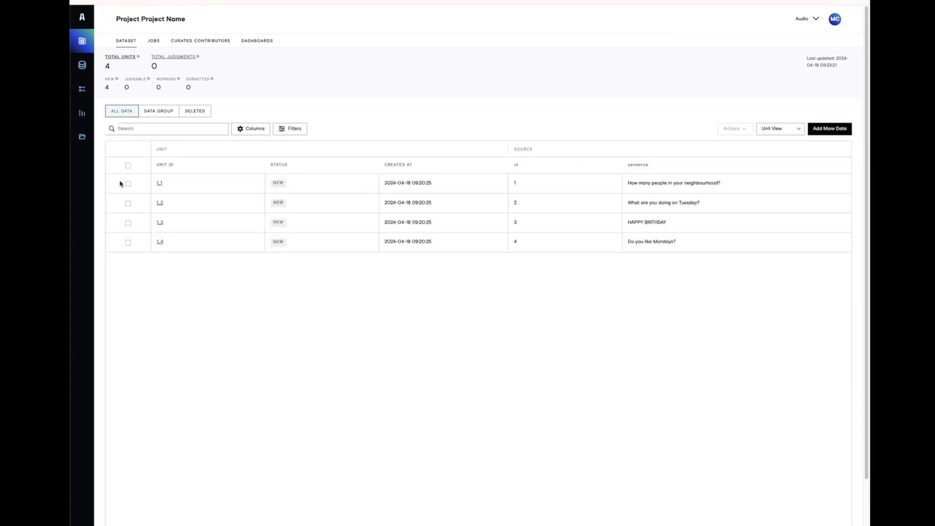
left_click(128, 166)
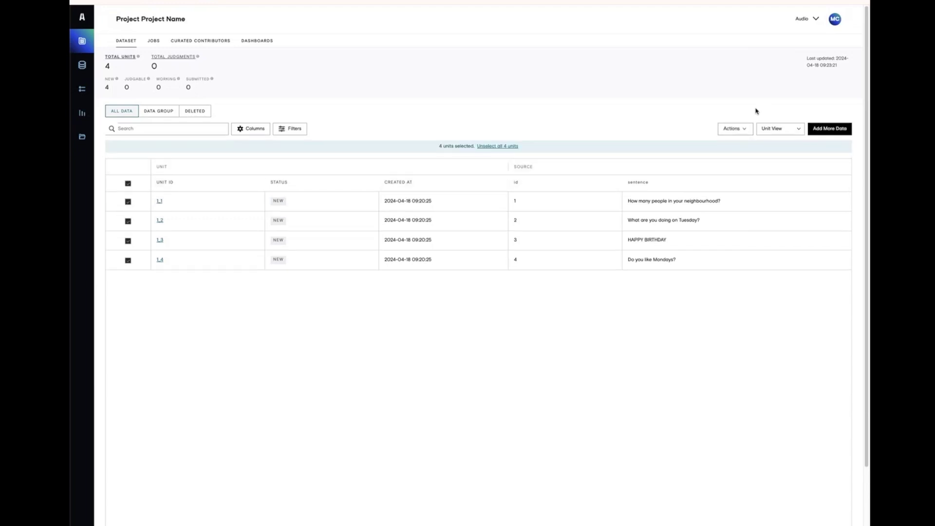
left_click(736, 130)
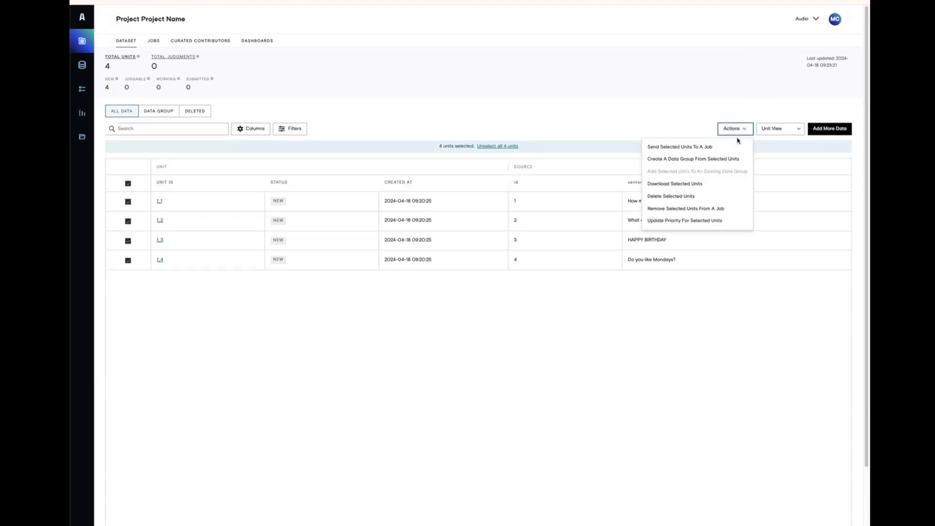
left_click(715, 147)
left_click(419, 252)
left_click(418, 271)
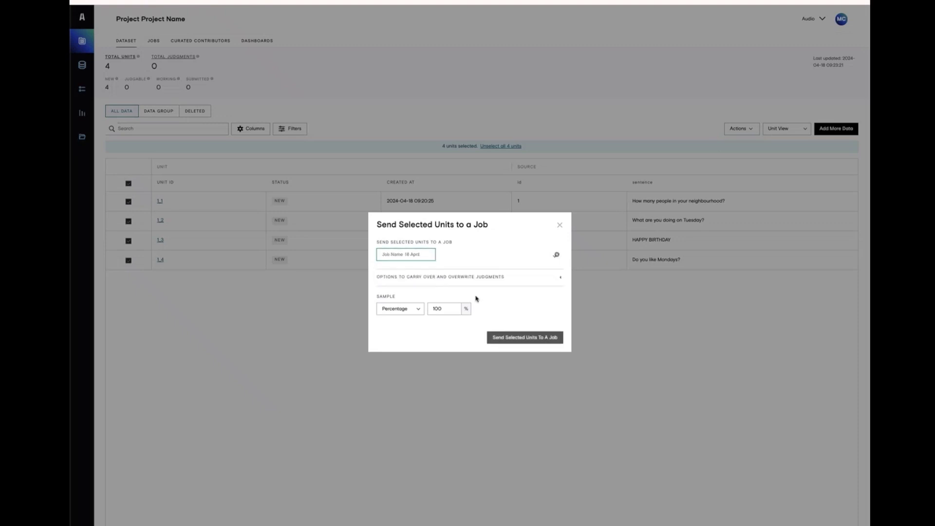
left_click(532, 338)
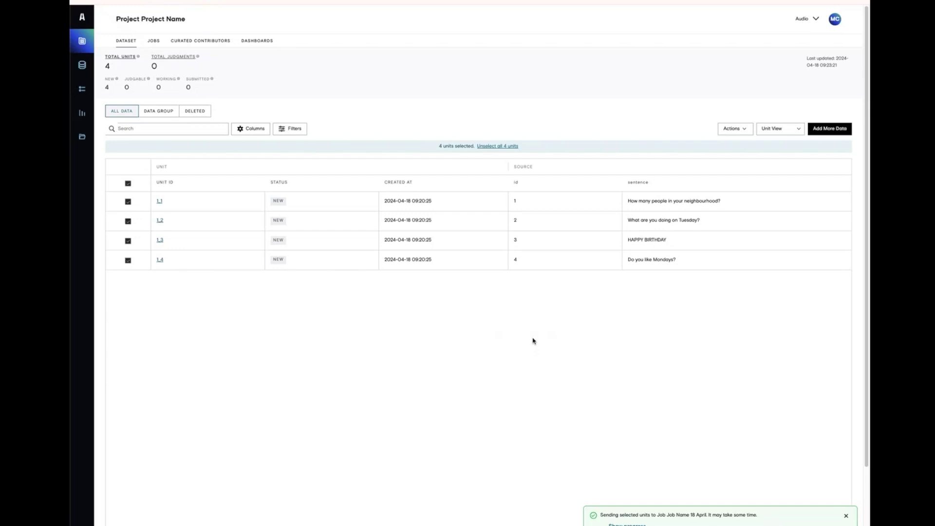
left_click(153, 41)
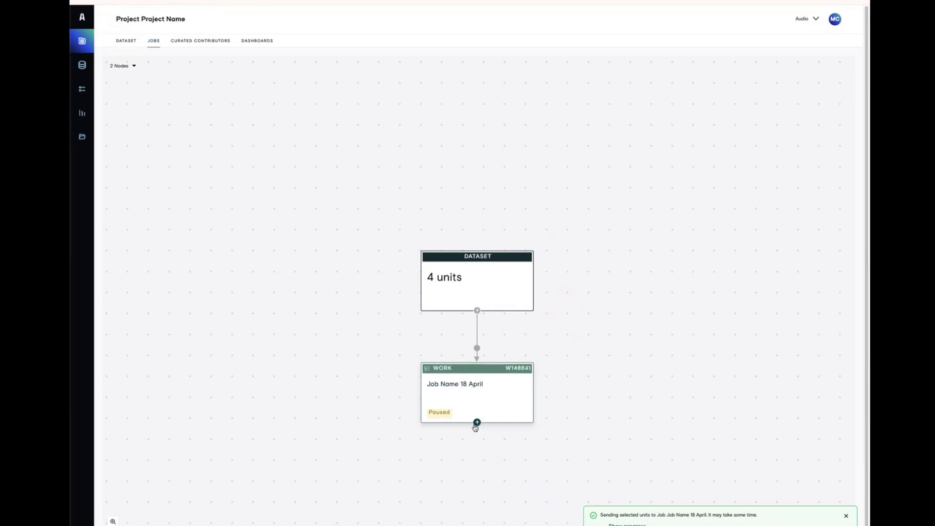
- Add a following QA job titled 'QA Job Name' after the work job
left_click(478, 423)
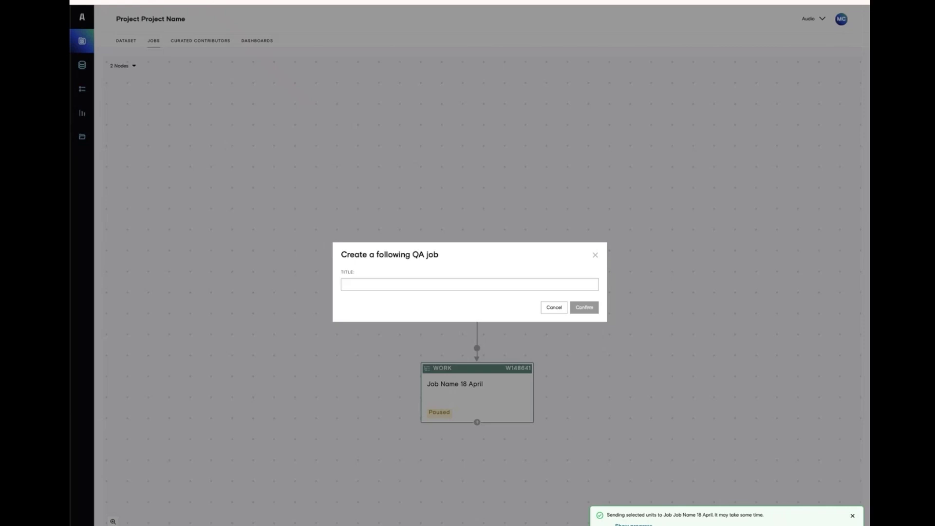
left_click(460, 286)
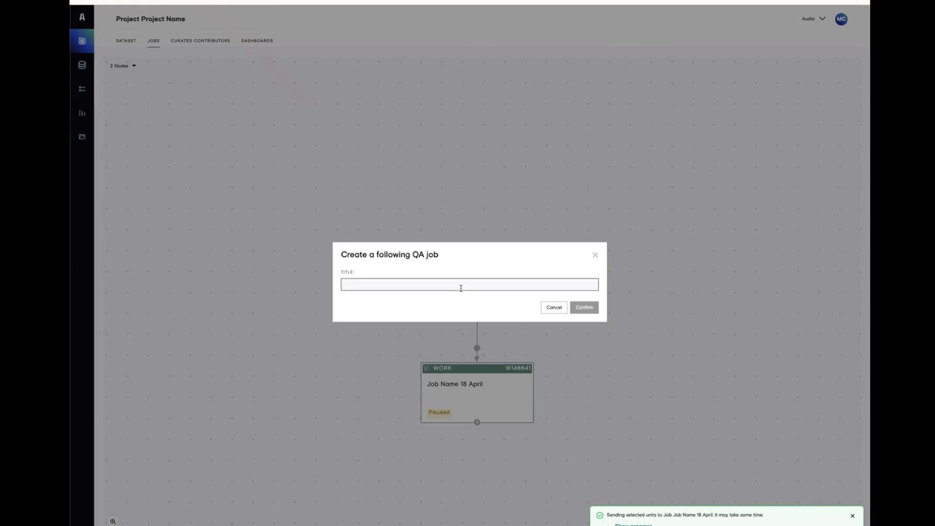
type("QA Job Na")
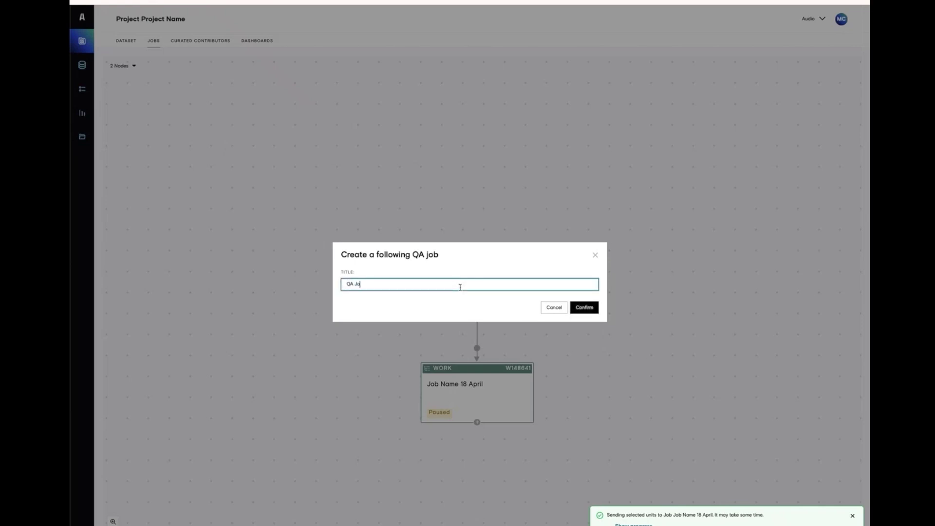
type("me")
left_click(588, 305)
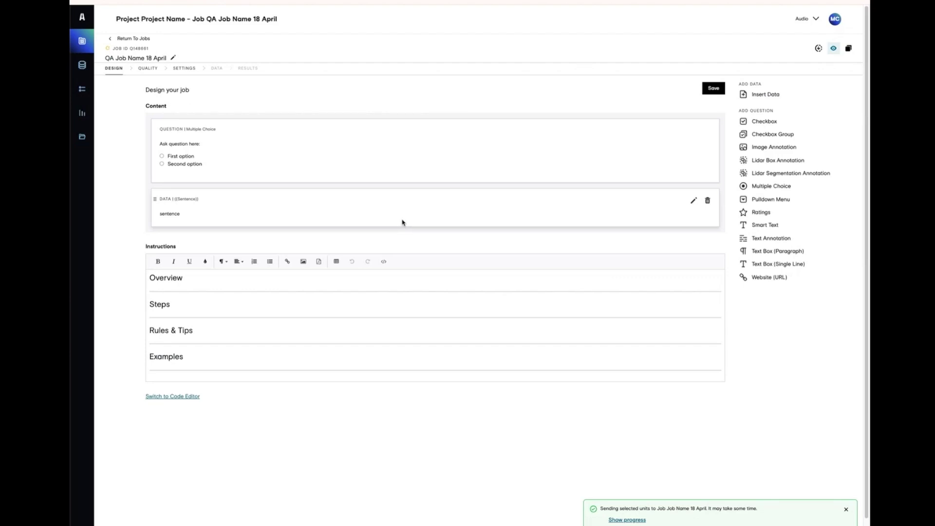
left_click(147, 69)
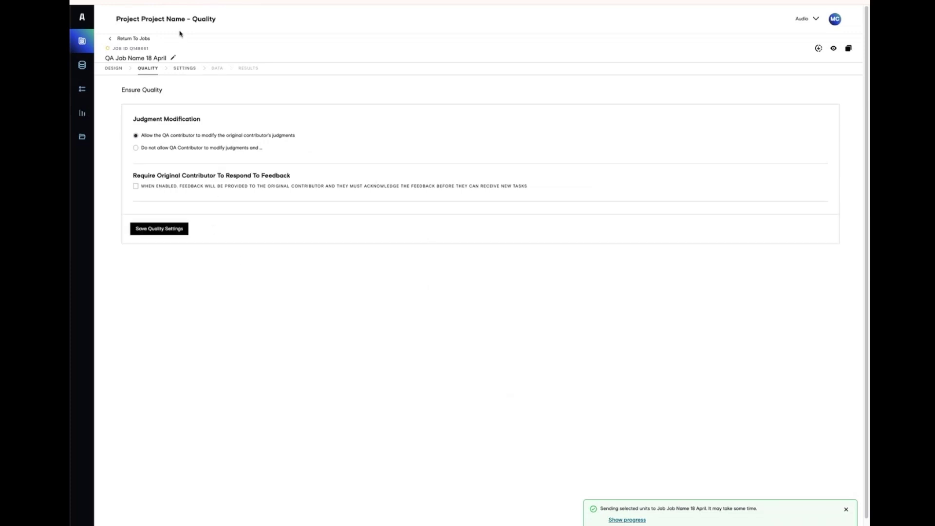
- Start and confirm data routing in the QA job's settings, then return to the job flow
left_click(184, 72)
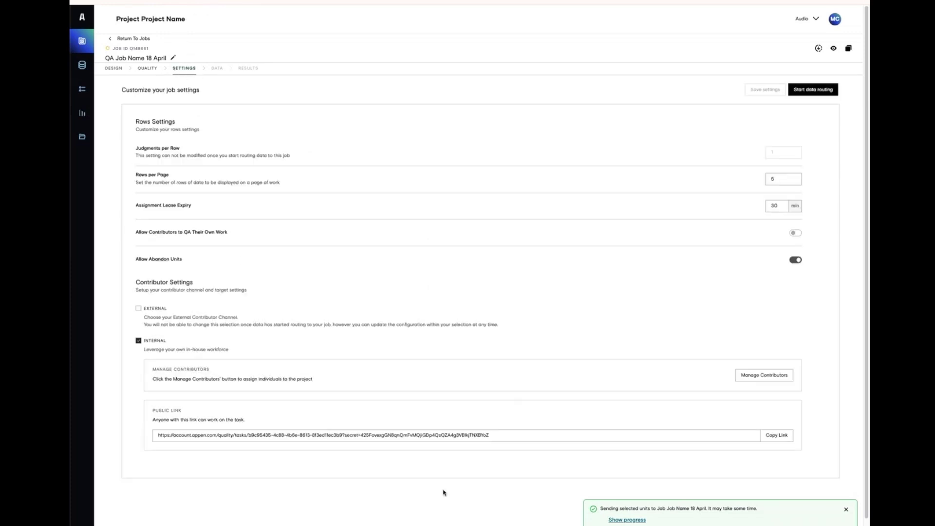
left_click(811, 89)
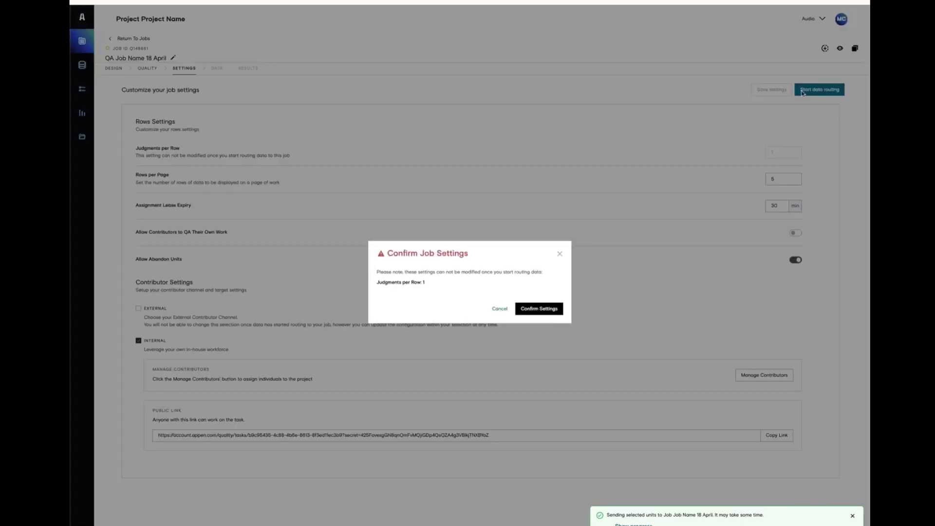
left_click(541, 309)
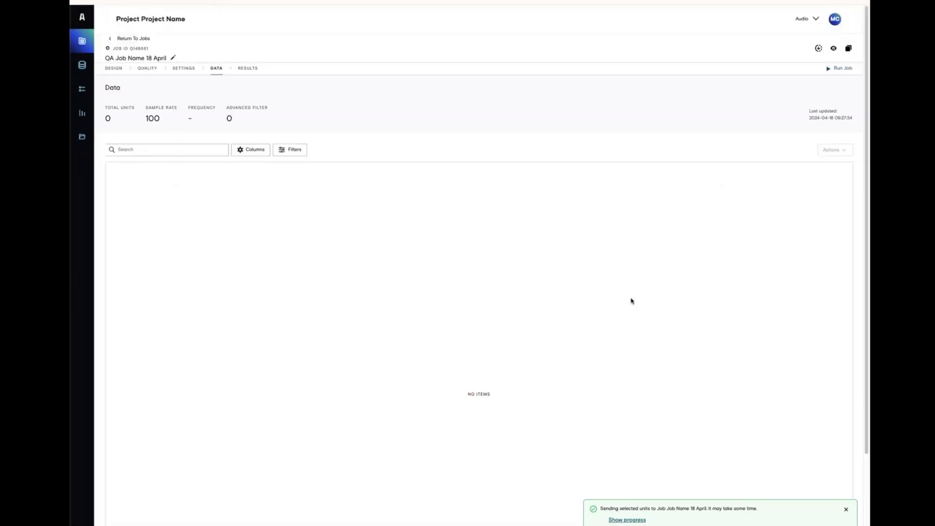
left_click(140, 40)
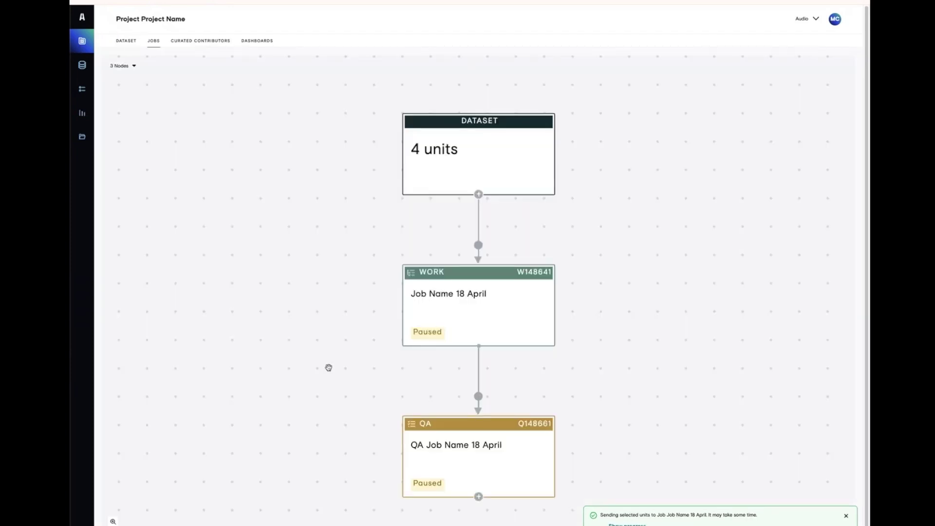
- Route a 10 percent sample from the work job to the QA job and run it
left_click(481, 405)
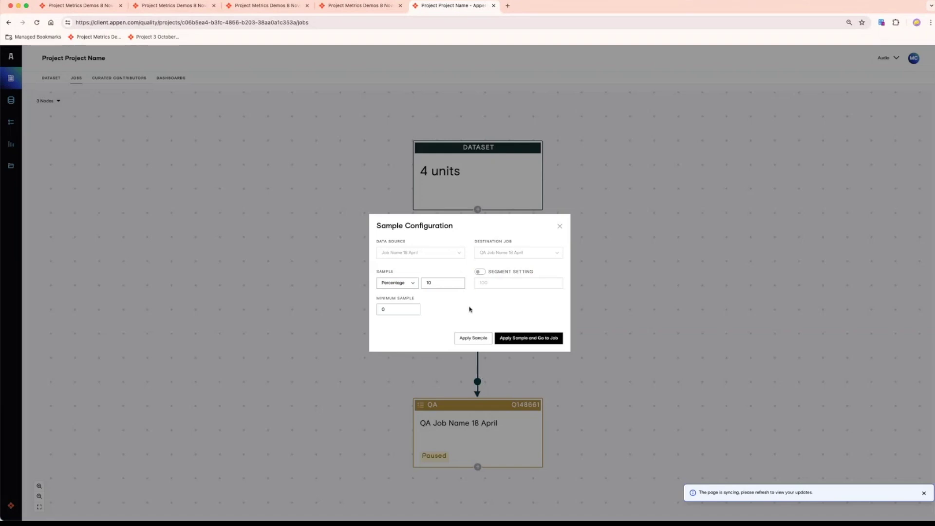
left_click(437, 284)
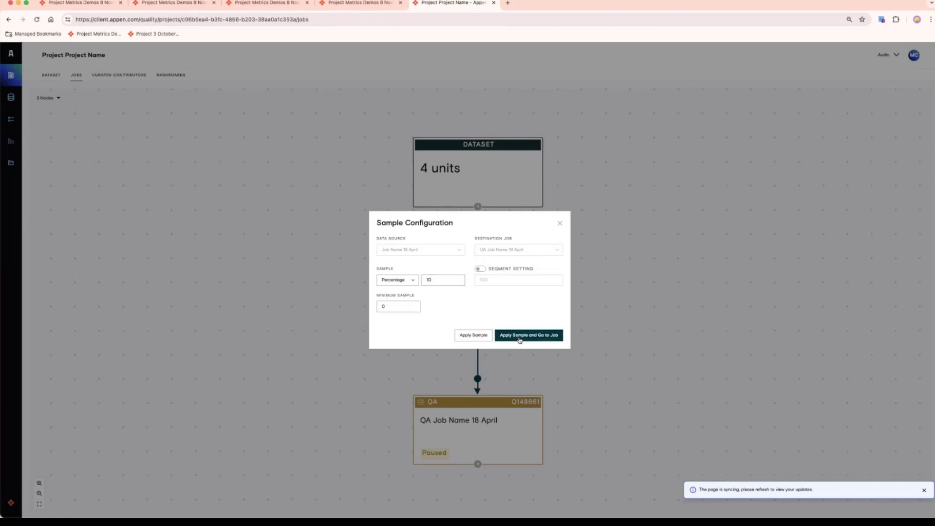
left_click(538, 335)
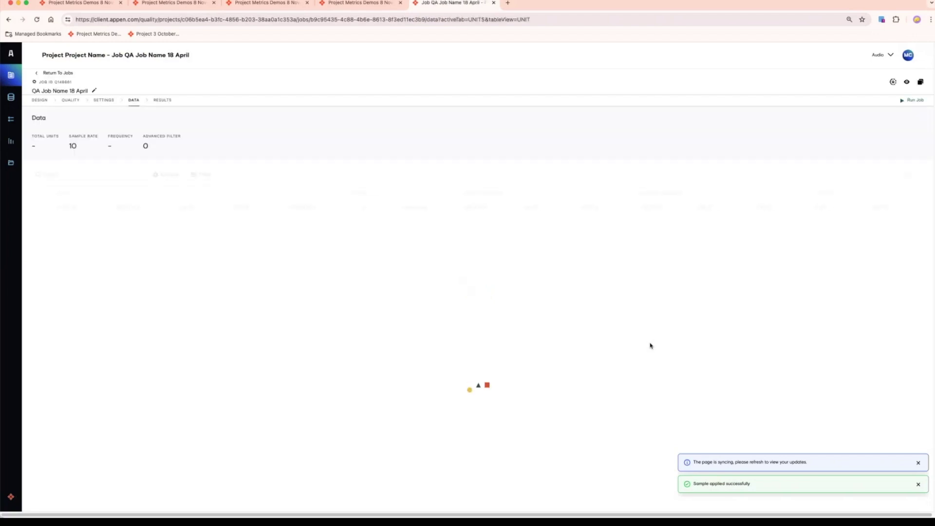
left_click(914, 101)
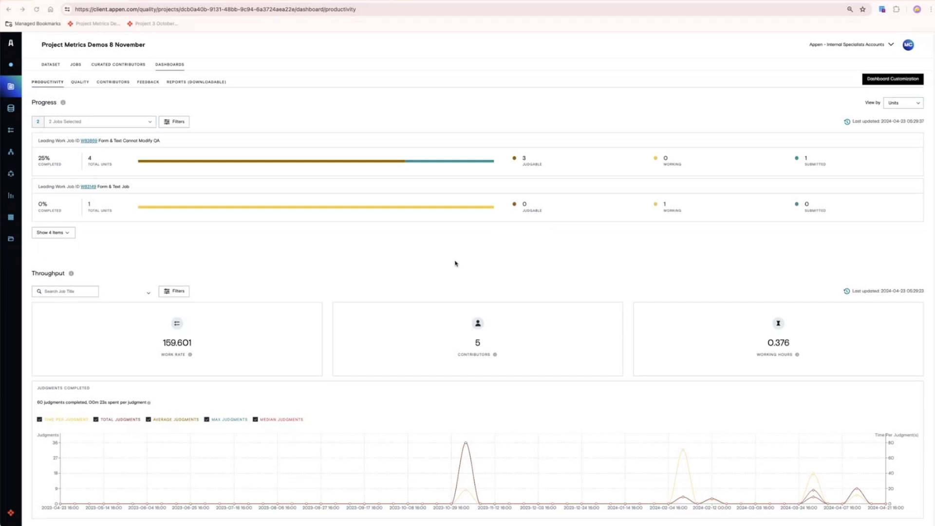
- Check the Throughput filter options on the Productivity dashboard, then switch to the Quality dashboard
left_click(186, 294)
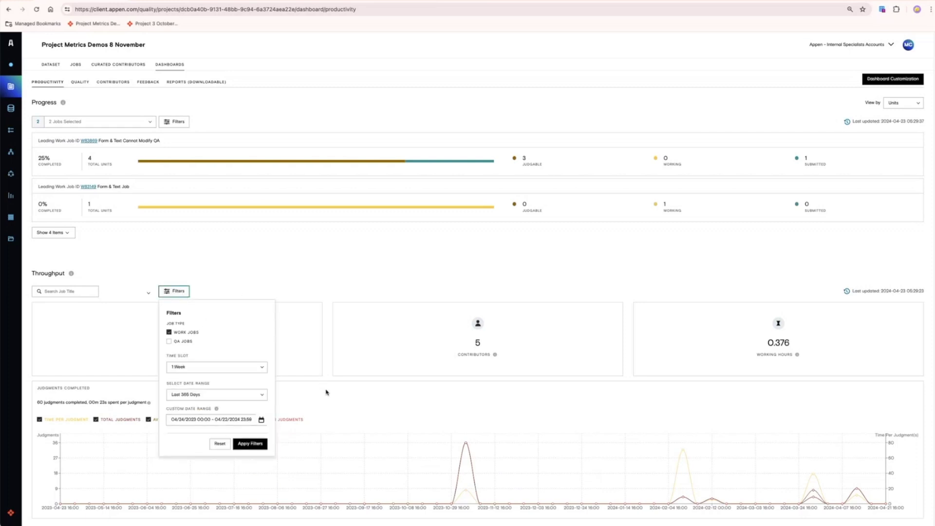
left_click(357, 283)
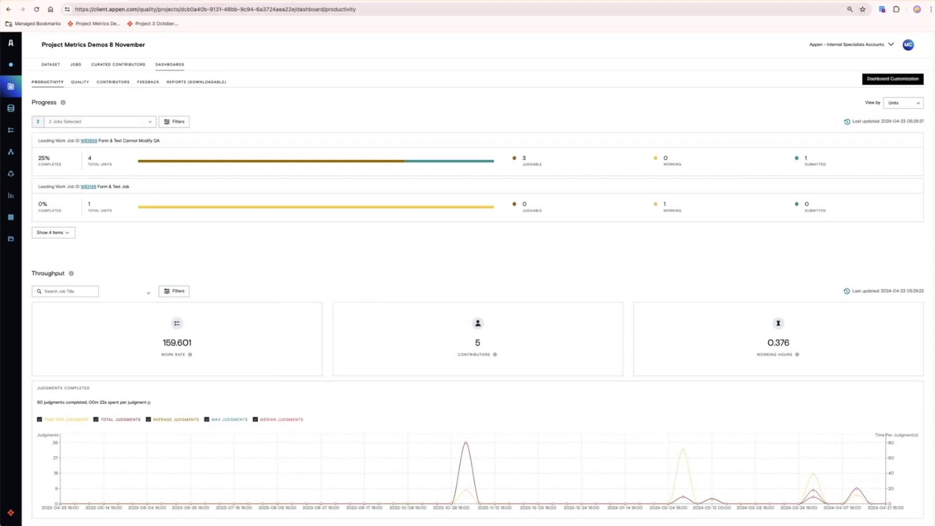
left_click(80, 82)
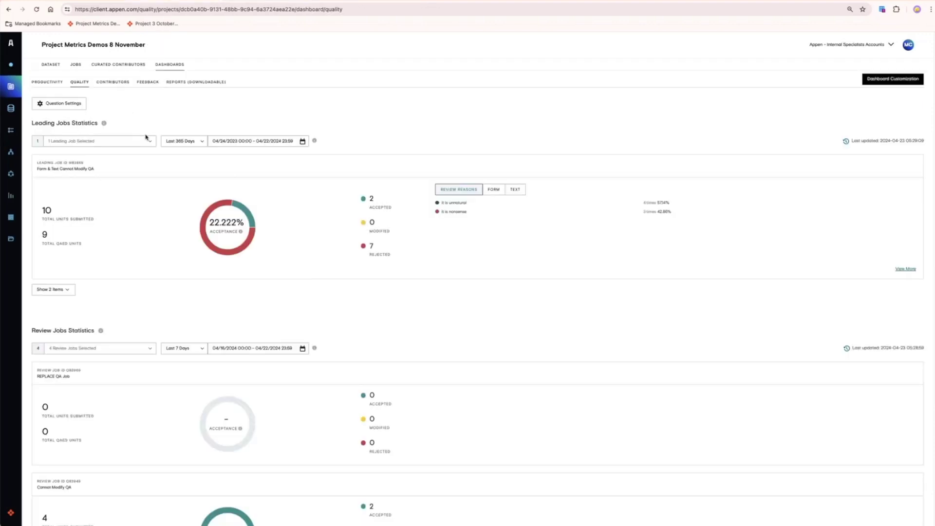
- Show Leading Jobs Statistics for Form & Text Job, comparing its TEXT and FORM accuracy metrics
left_click(152, 141)
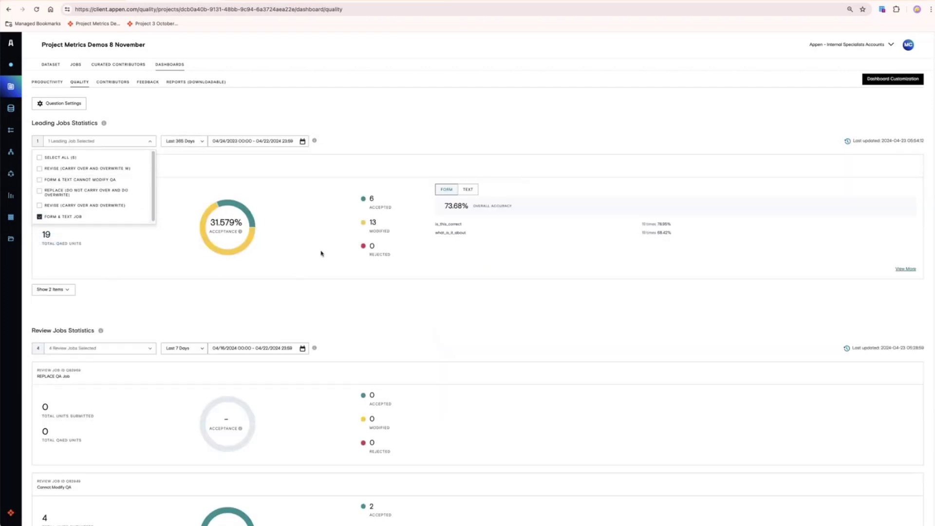
left_click(321, 253)
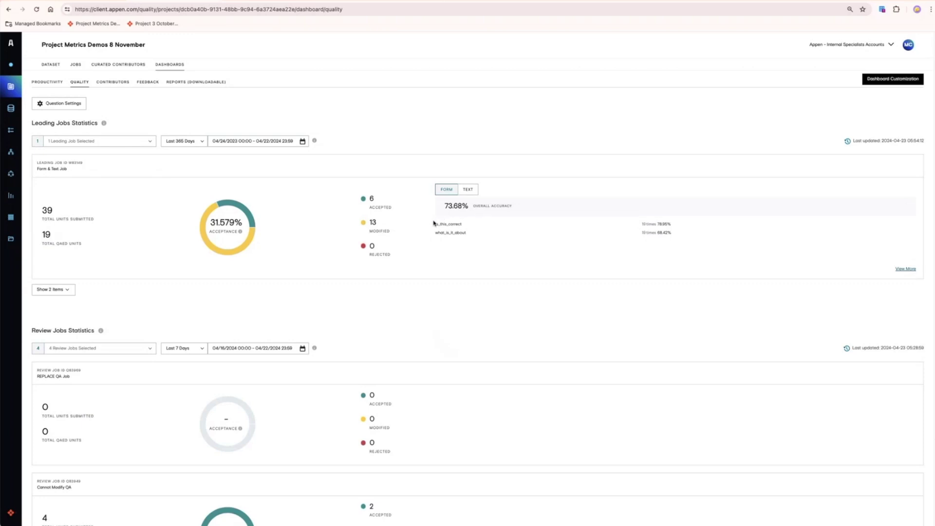
left_click(471, 191)
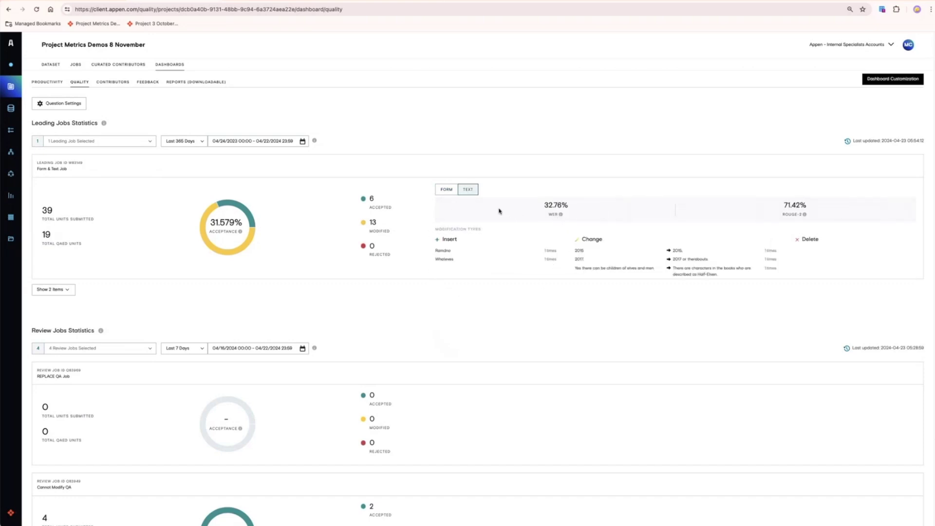
left_click(447, 190)
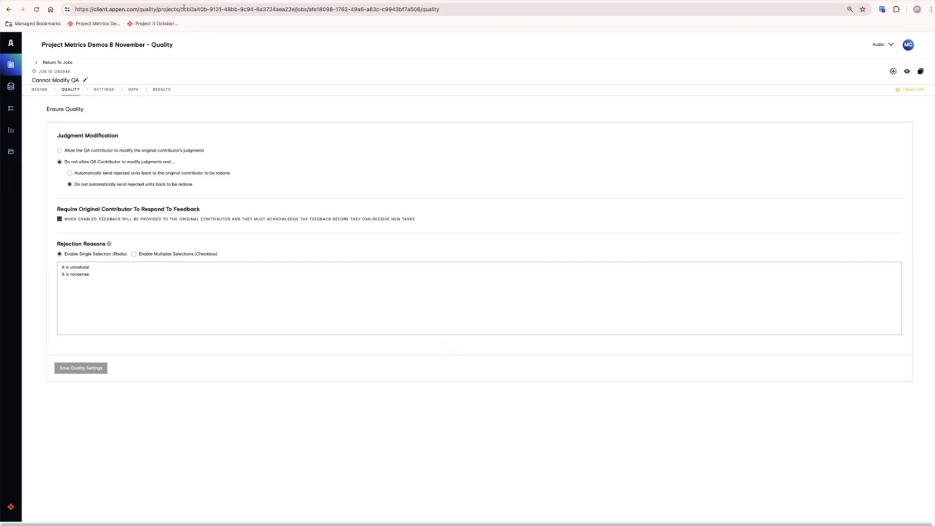
left_click(92, 23)
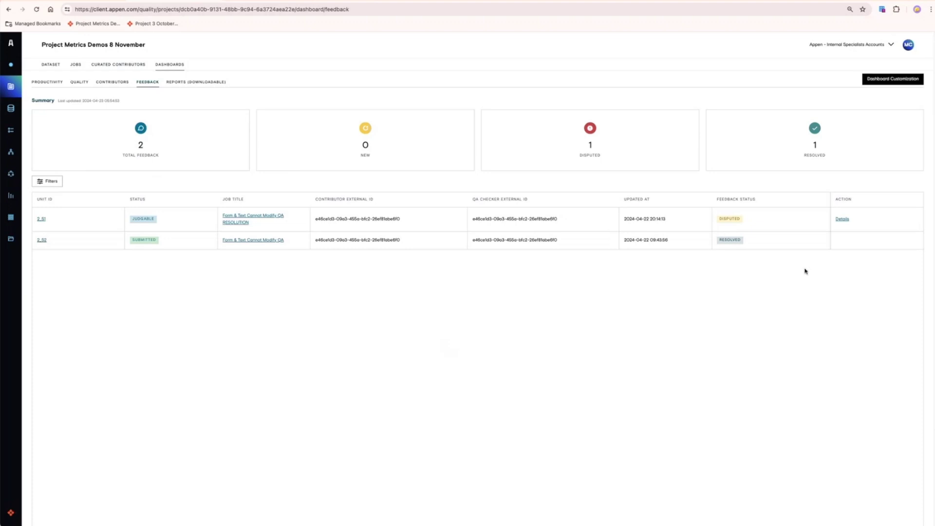
- Read through the disputed unit's feedback details form, then return to the dashboards to view contributor performance
left_click(842, 219)
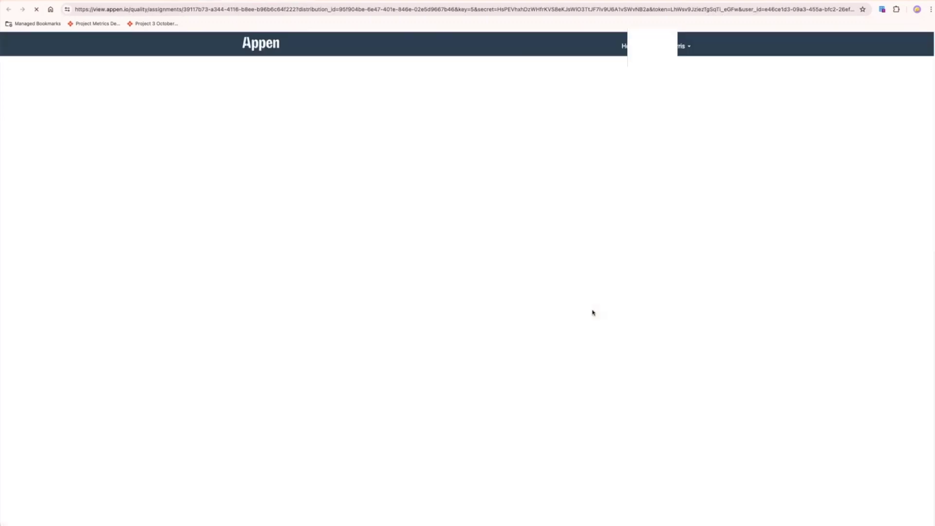
scroll(593, 312, "down", 6)
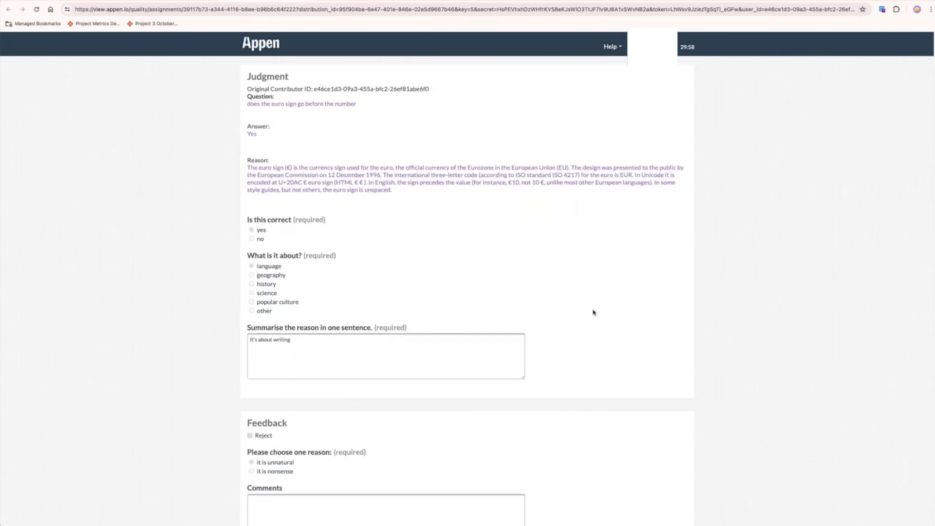
scroll(594, 311, "down", 3)
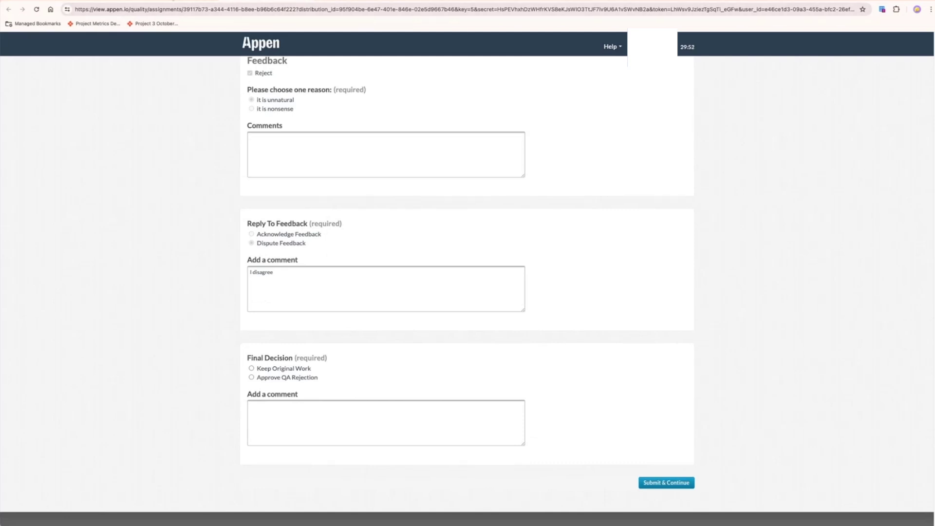
left_click(174, 1)
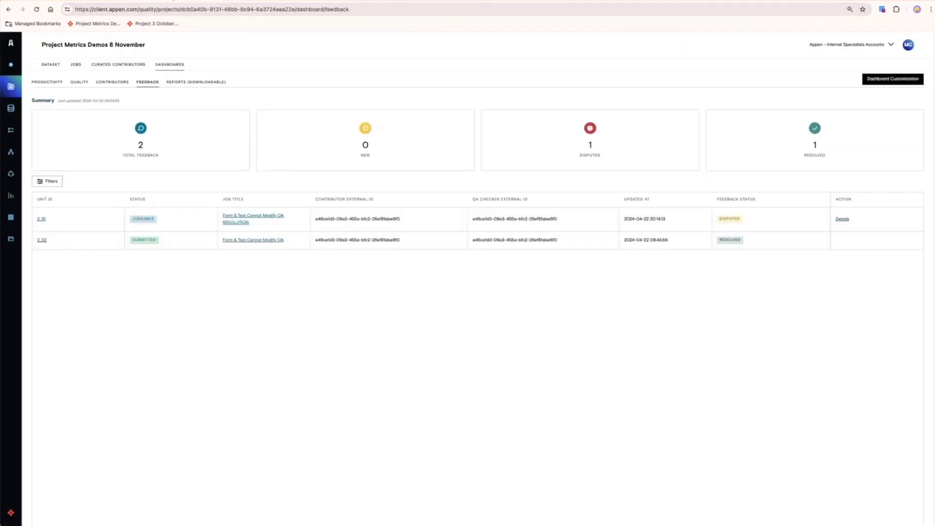
left_click(112, 81)
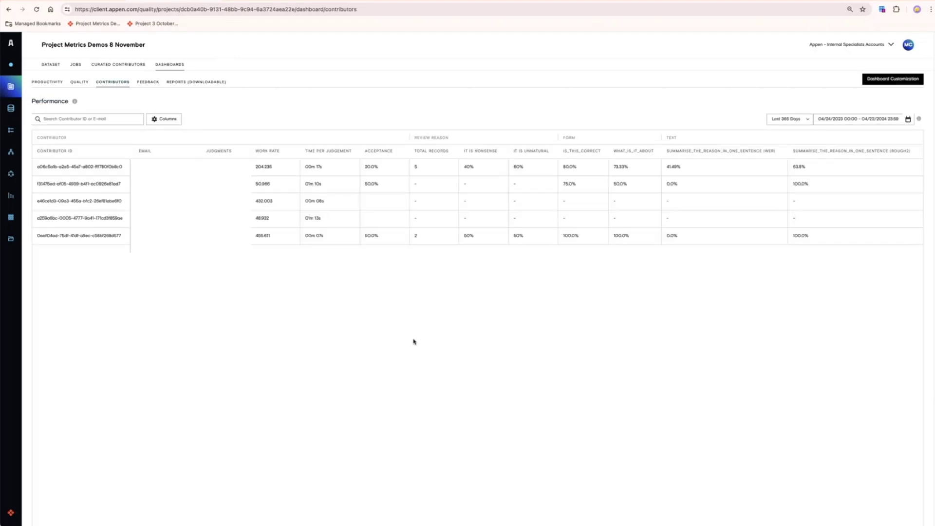
- Look over the five-contributor performance table, check the downloadable reports, and start copying Job Name 18 April
scroll(412, 344, "down", 5)
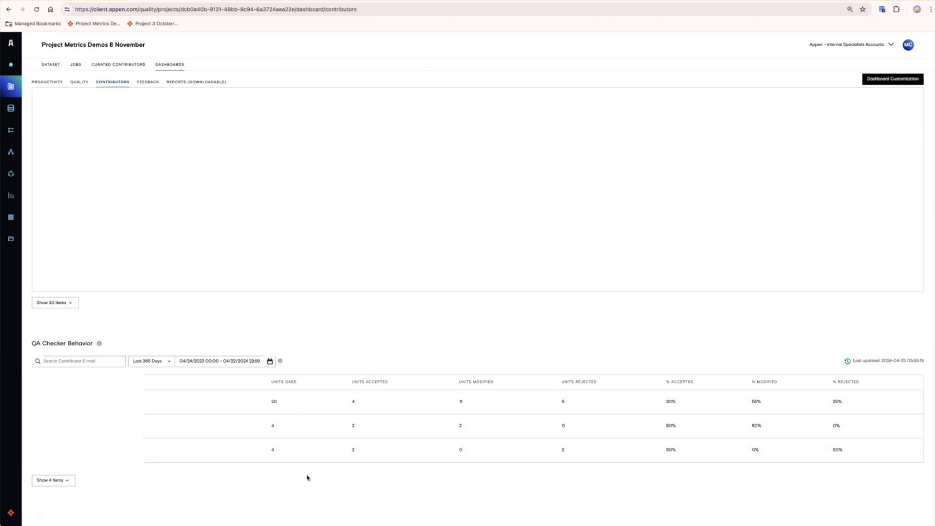
scroll(314, 463, "up", 5)
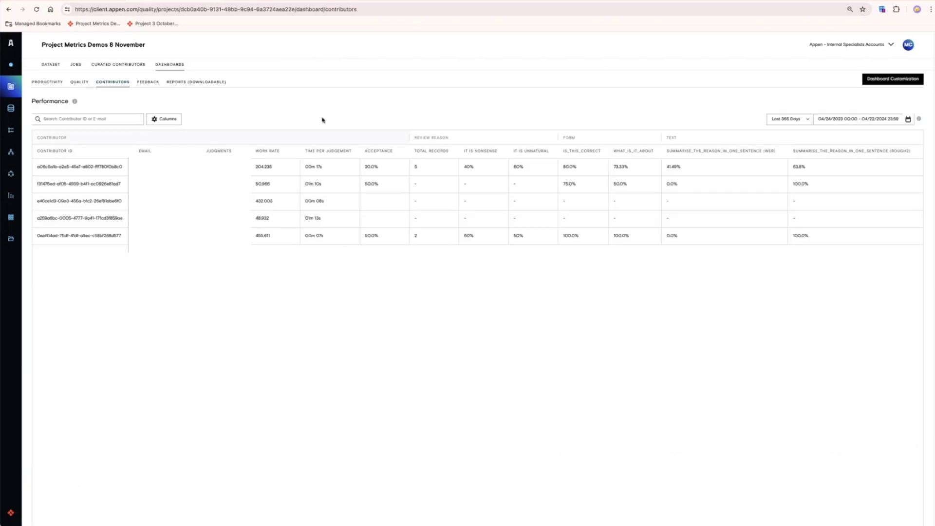
left_click(198, 83)
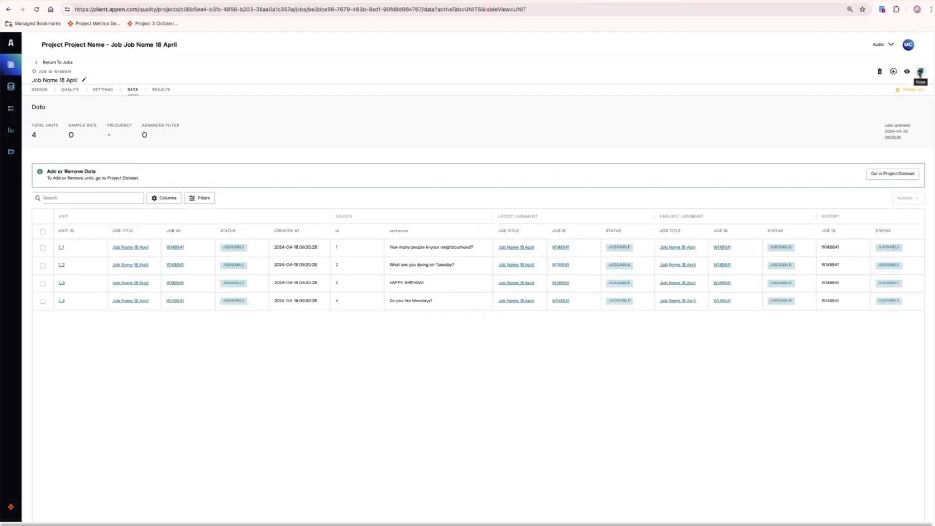
left_click(921, 72)
- Copy Job Name 18 April as 'Copy Job 3', including its Design (Including Ontology)
left_click(424, 248)
type("Copy Job 2")
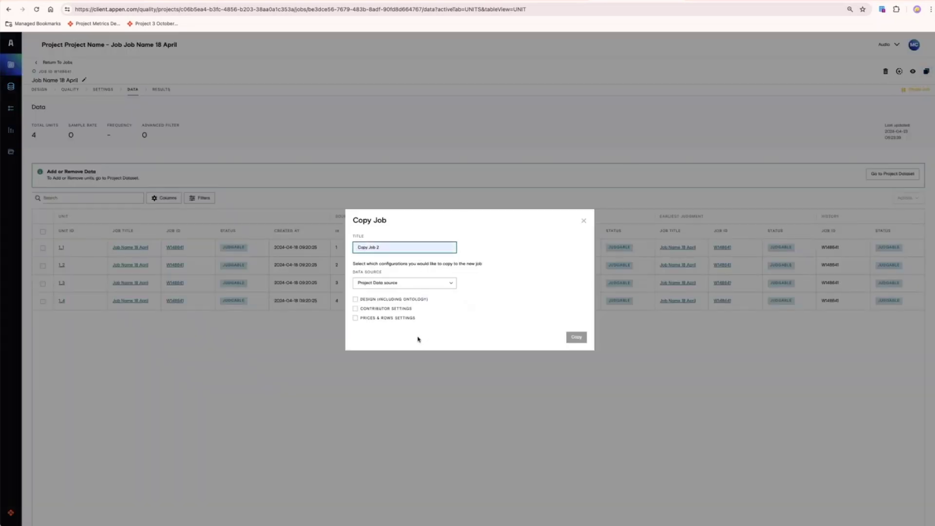
key("BackSpace")
type("3")
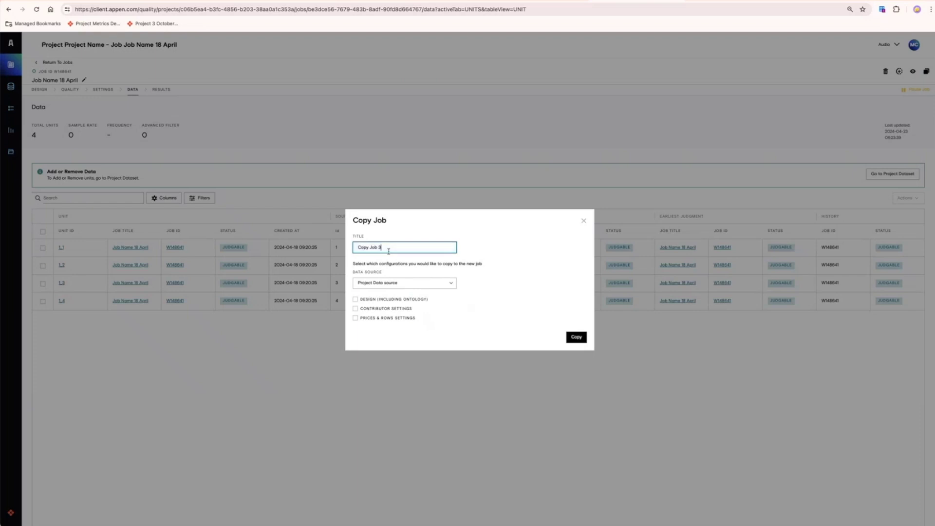
left_click(356, 299)
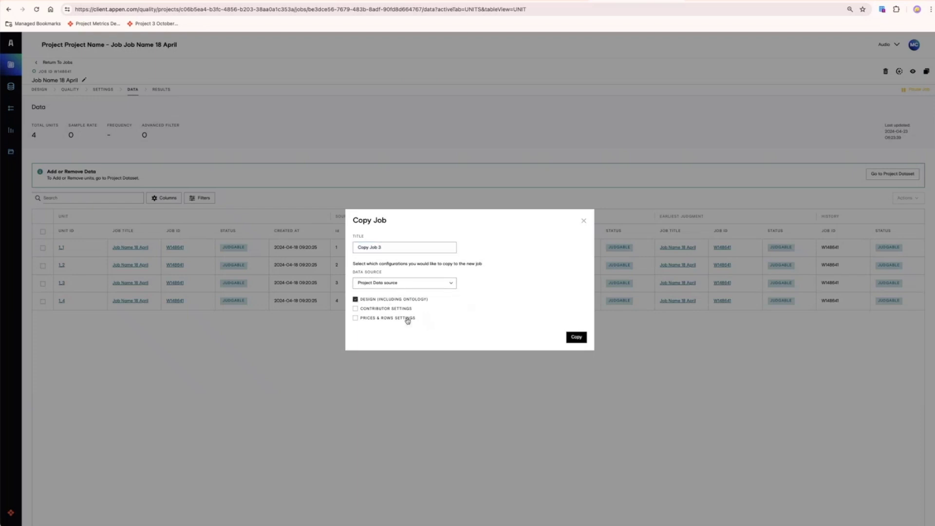
left_click(575, 340)
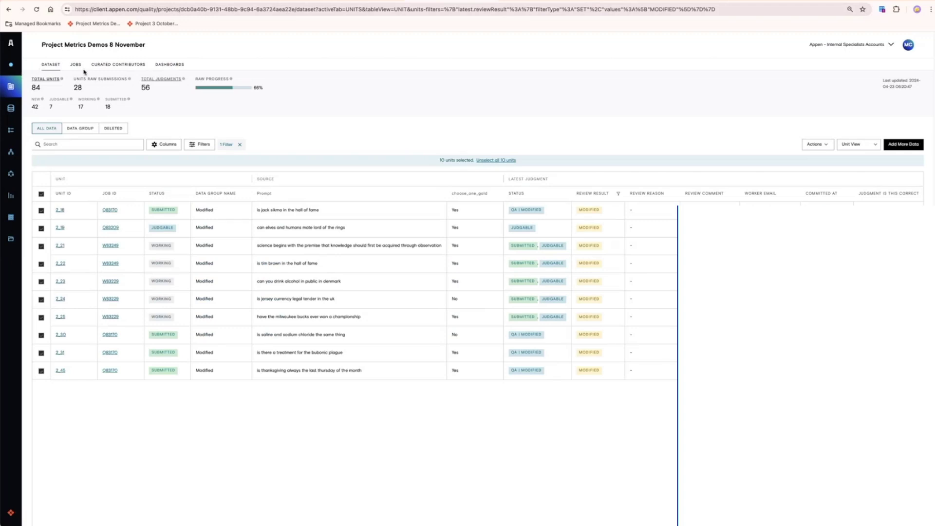
- Set up sampling into Form & Text Cannot Modify QA from Project Data source every 2 hours
left_click(75, 66)
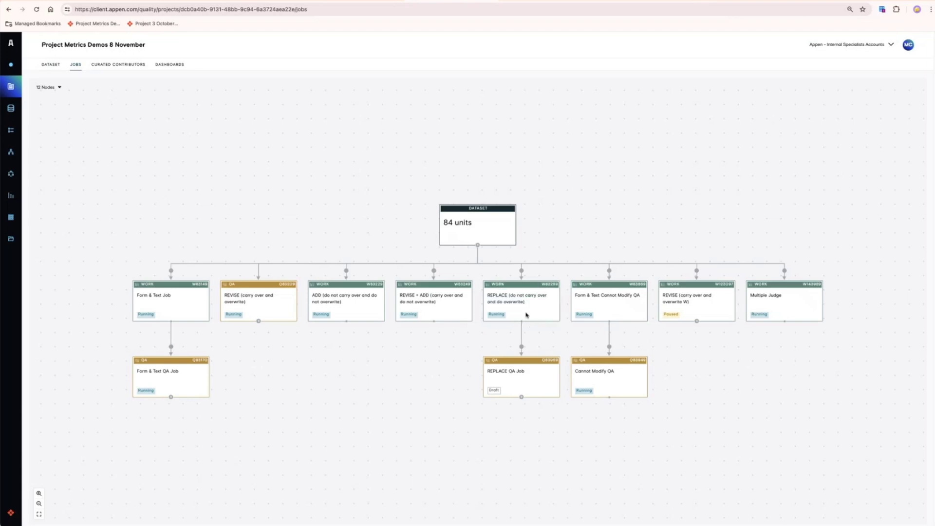
left_click(609, 271)
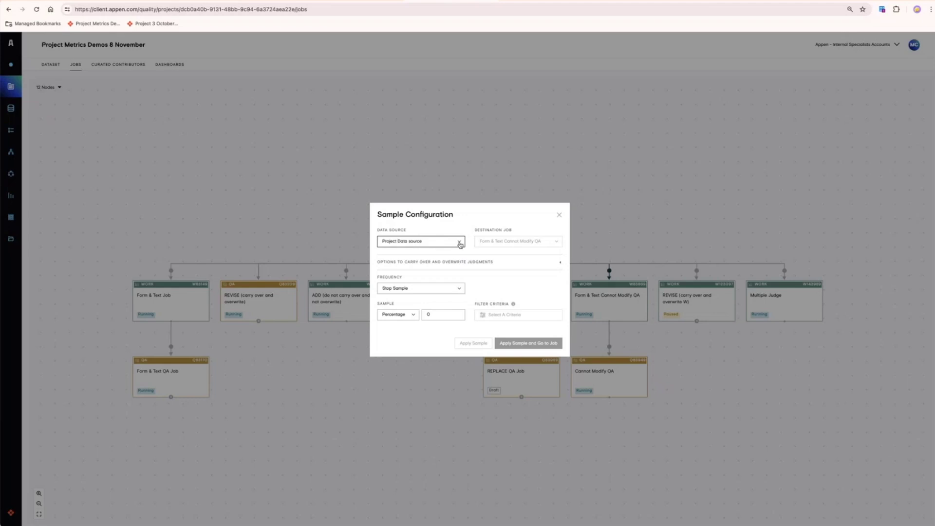
left_click(460, 244)
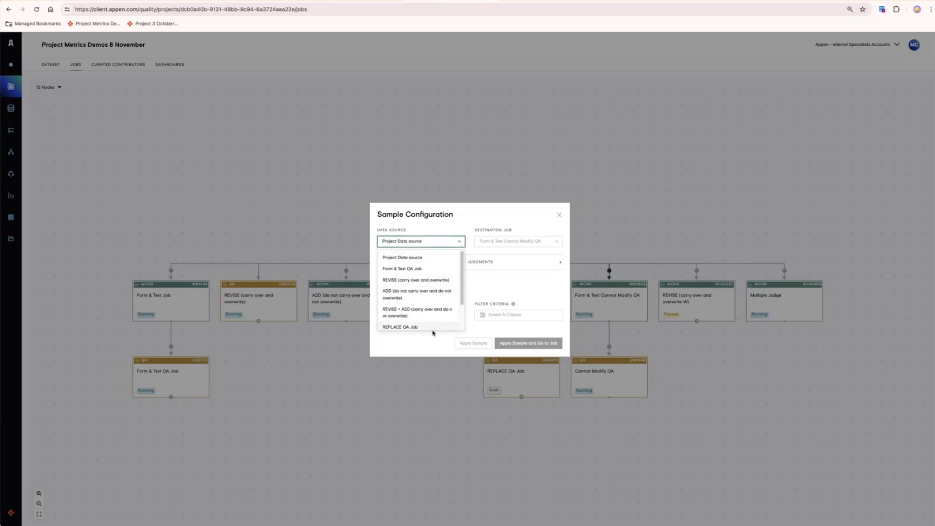
left_click(464, 231)
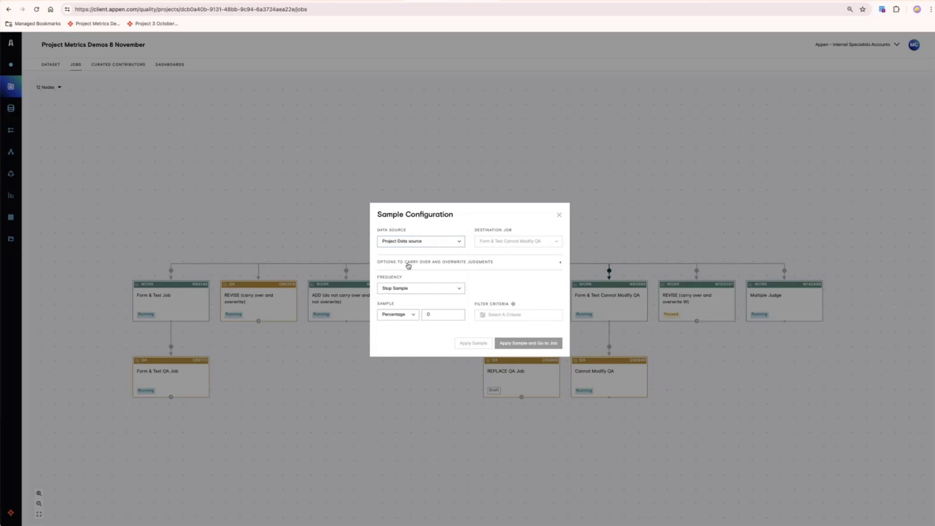
left_click(562, 263)
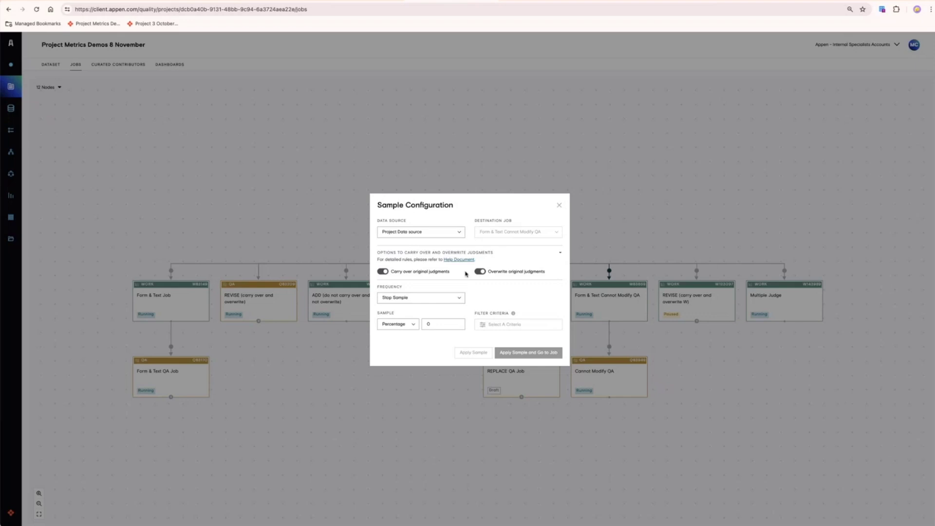
left_click(460, 301)
left_click(432, 324)
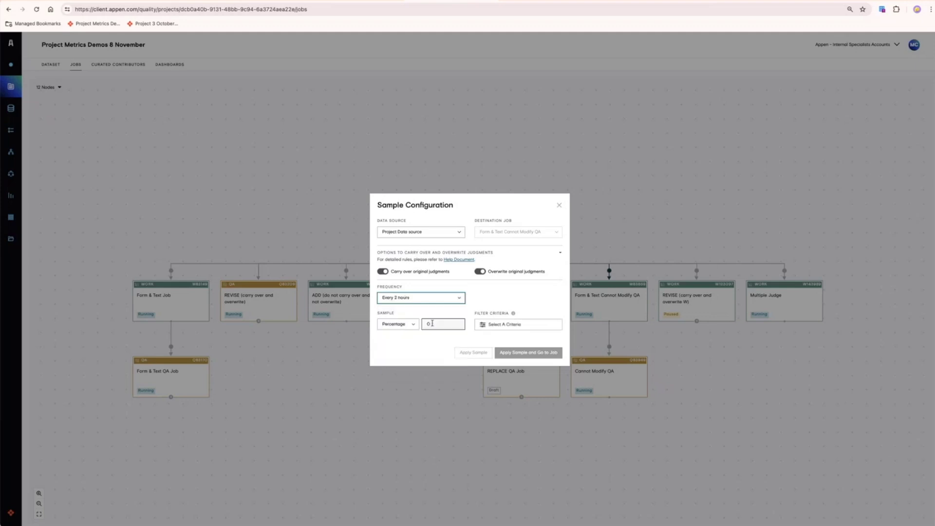
- Filter the sample to Review Result REJECTED only, then close the sampling dialog unapplied
left_click(497, 331)
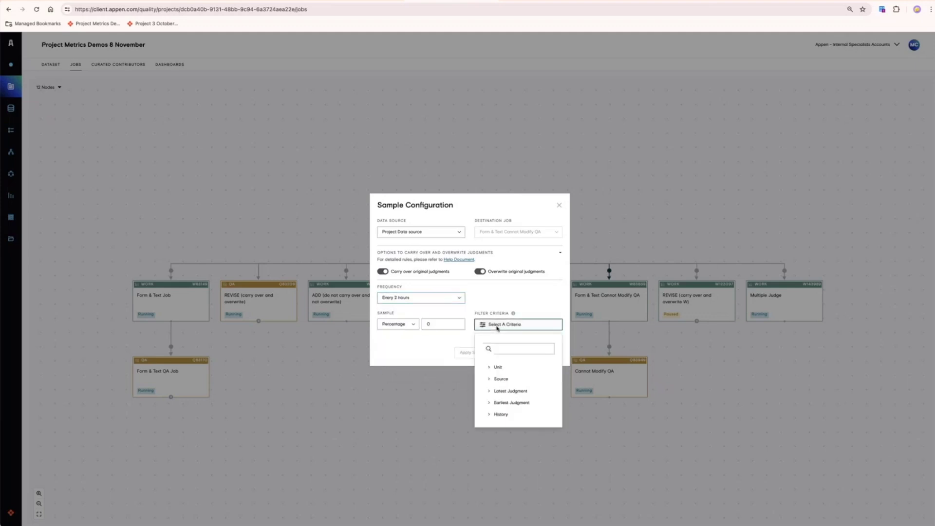
left_click(488, 393)
scroll(548, 414, "down", 5)
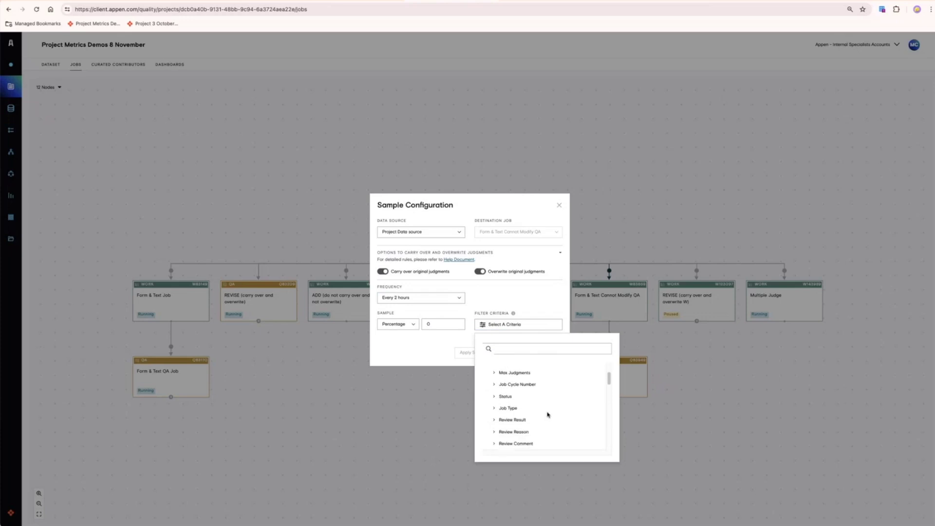
left_click(494, 407)
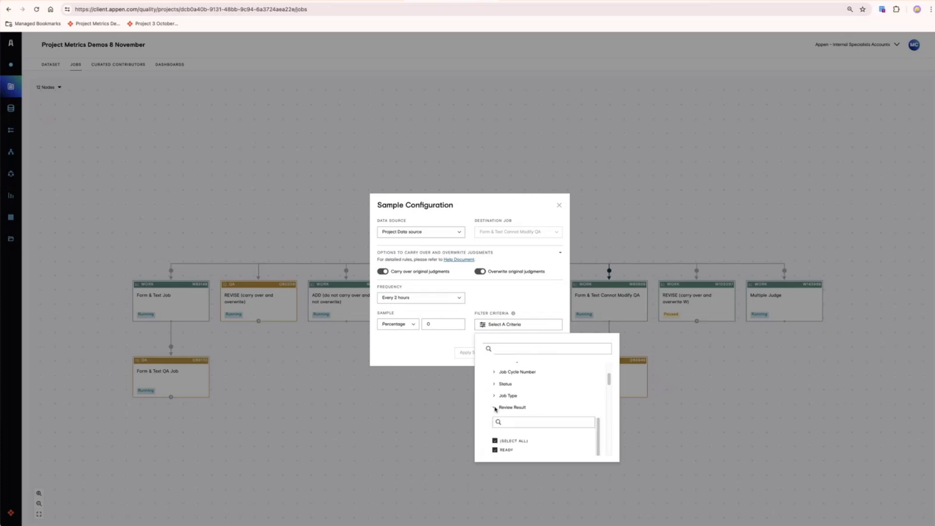
scroll(524, 425, "down", 1)
left_click(495, 419)
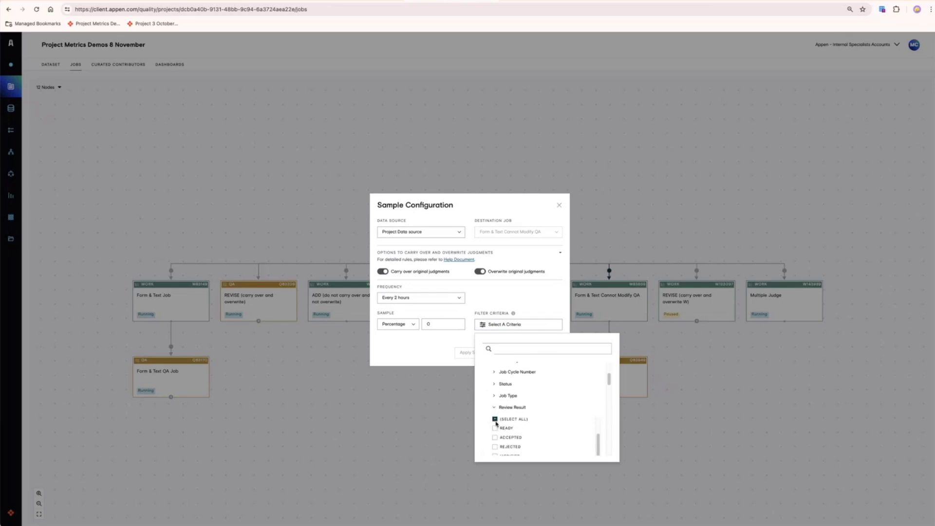
left_click(495, 447)
left_click(495, 447)
scroll(557, 390, "down", 5)
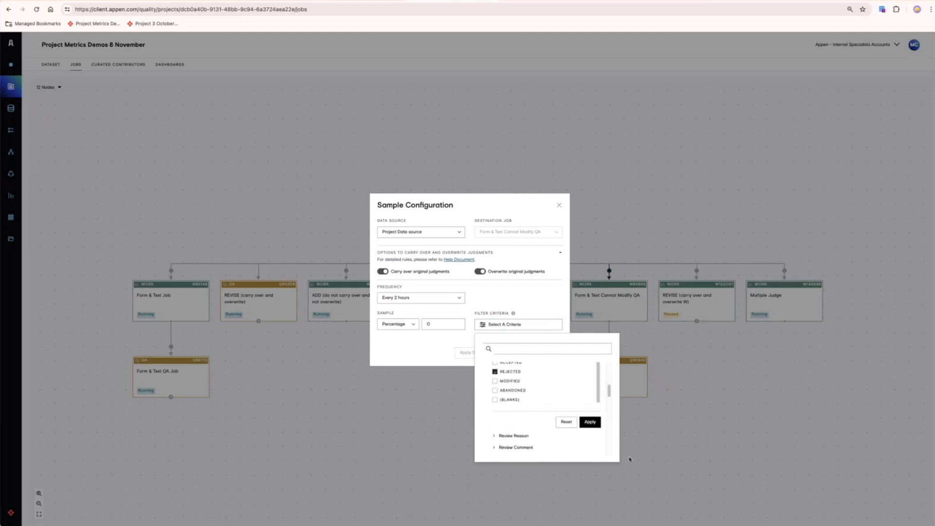
left_click(590, 422)
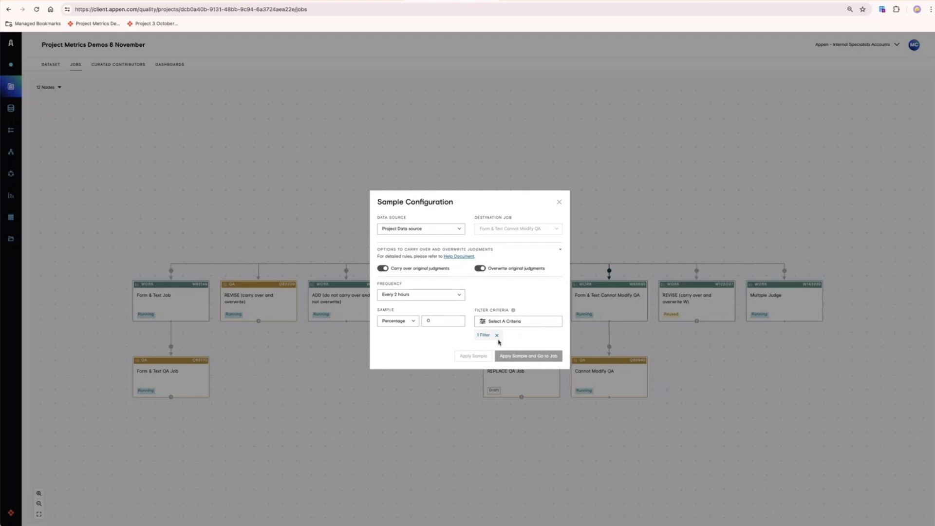
left_click(560, 201)
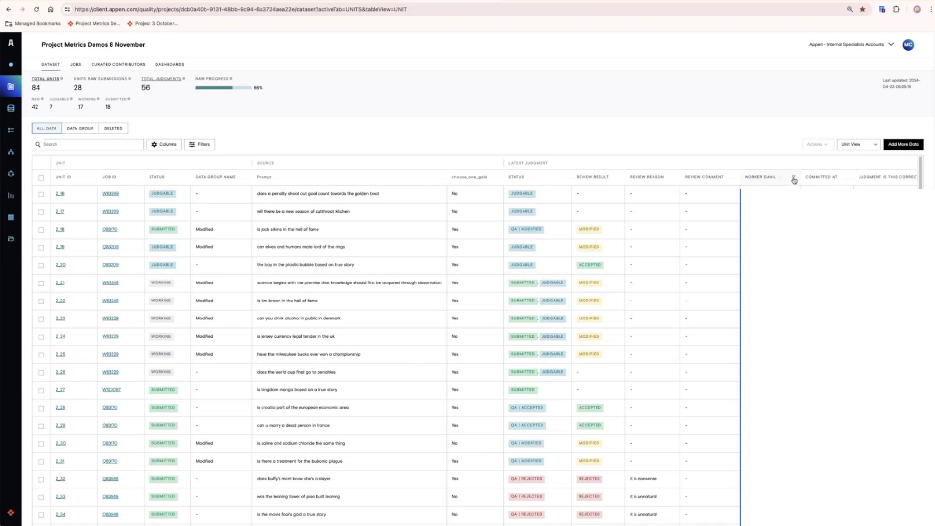
left_click(793, 178)
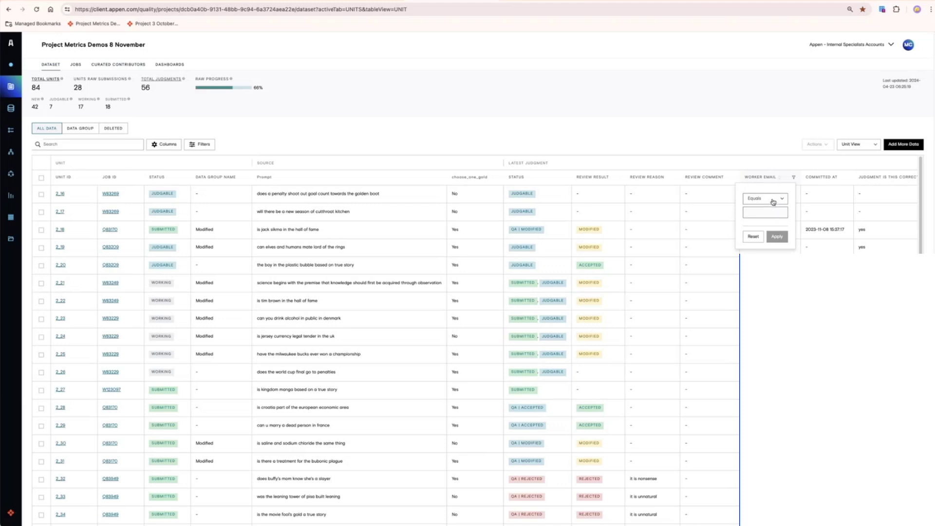
- Filter Worker Email to contain the contributor's name fragment, then select all matching units for bulk actions
left_click(775, 198)
left_click(762, 225)
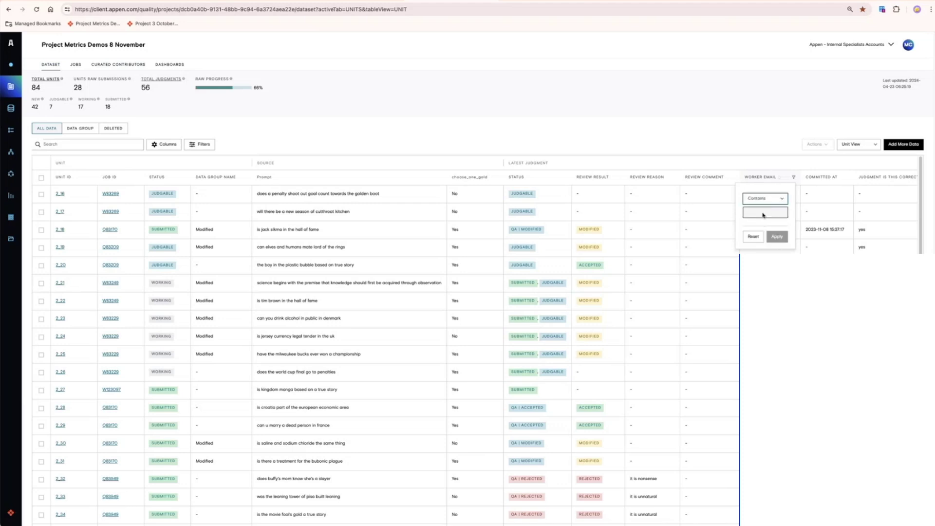
left_click(763, 214)
type("mcorris")
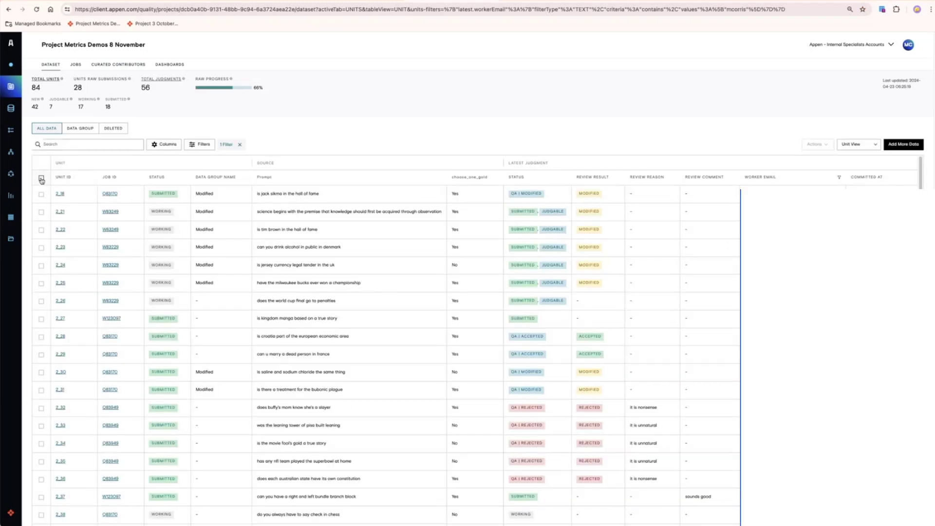
left_click(42, 179)
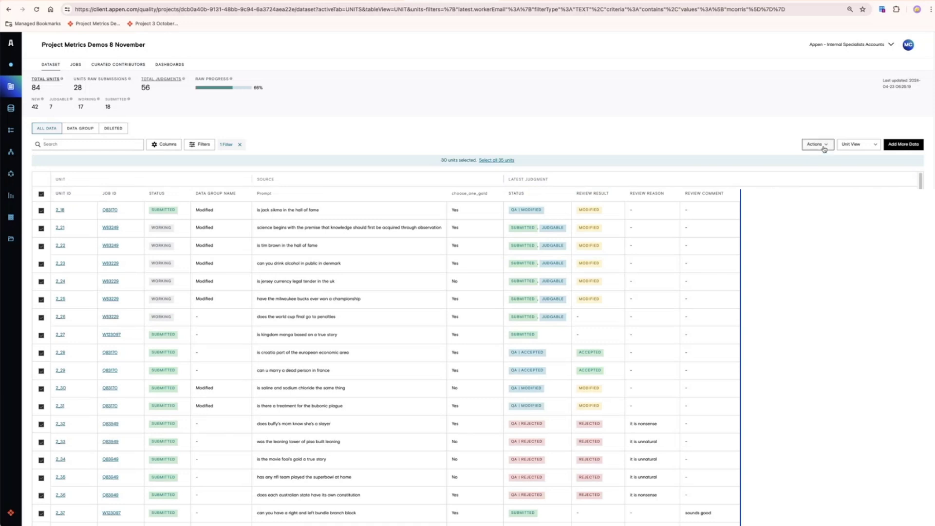
left_click(824, 146)
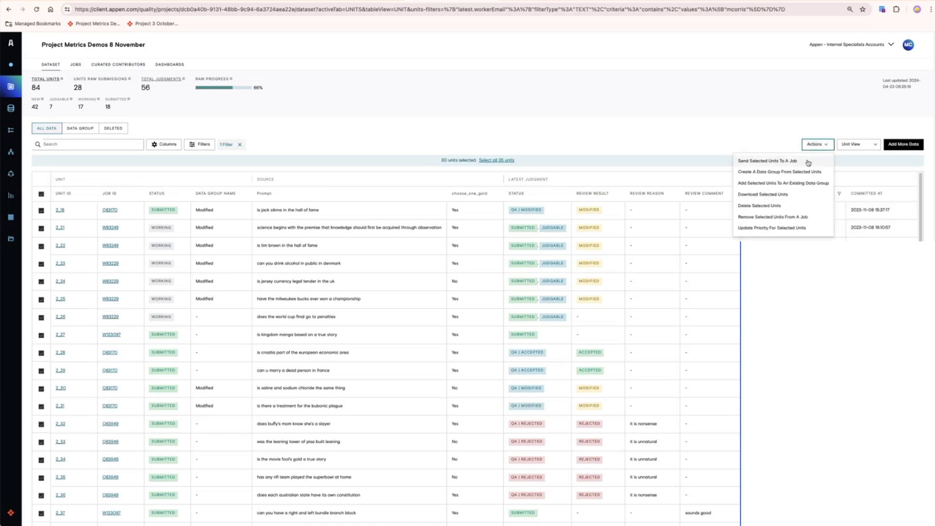
scroll(756, 136, "down", 3)
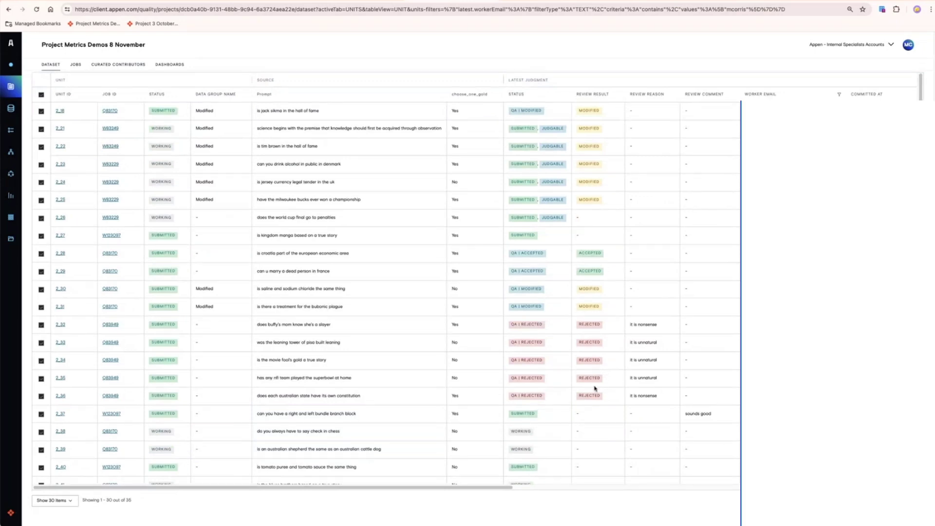
- Review unit 2_18's QA judgment details, then select unit 2_26
left_click(61, 112)
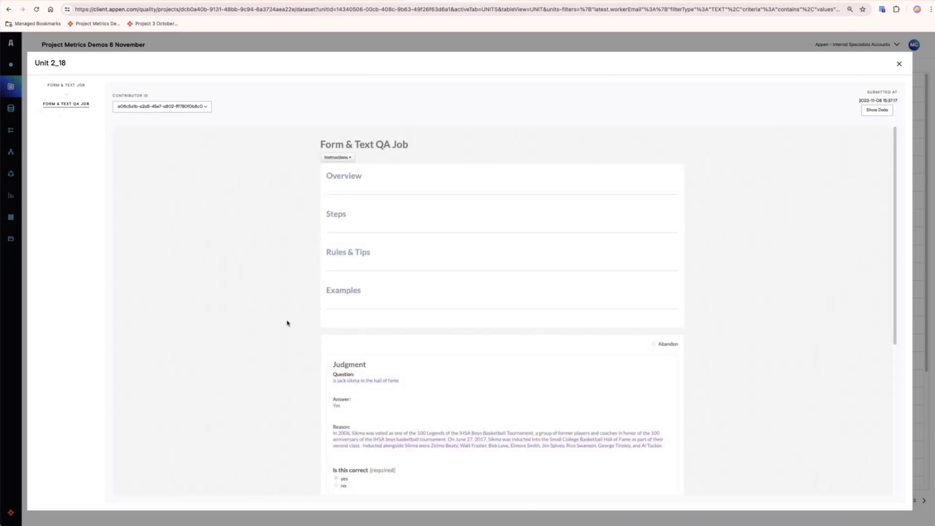
scroll(293, 308, "down", 3)
scroll(293, 308, "down", 2)
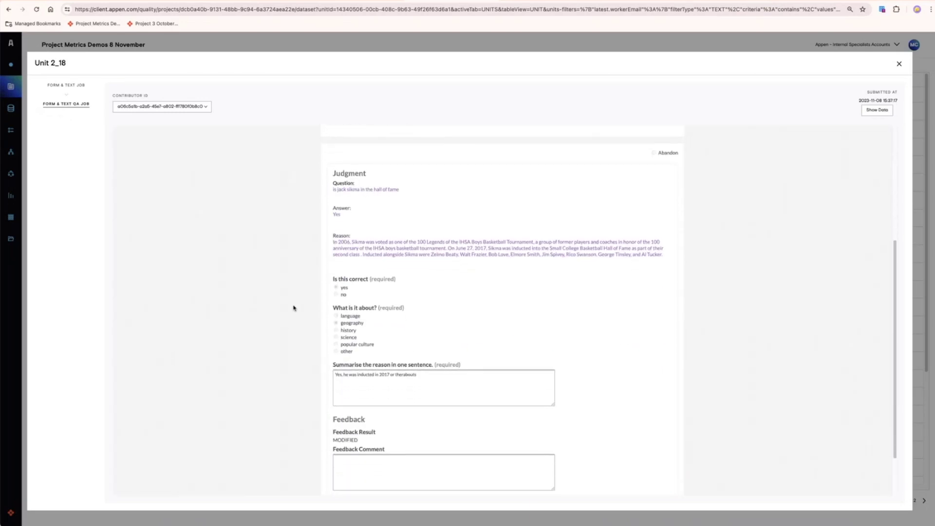
key("Escape")
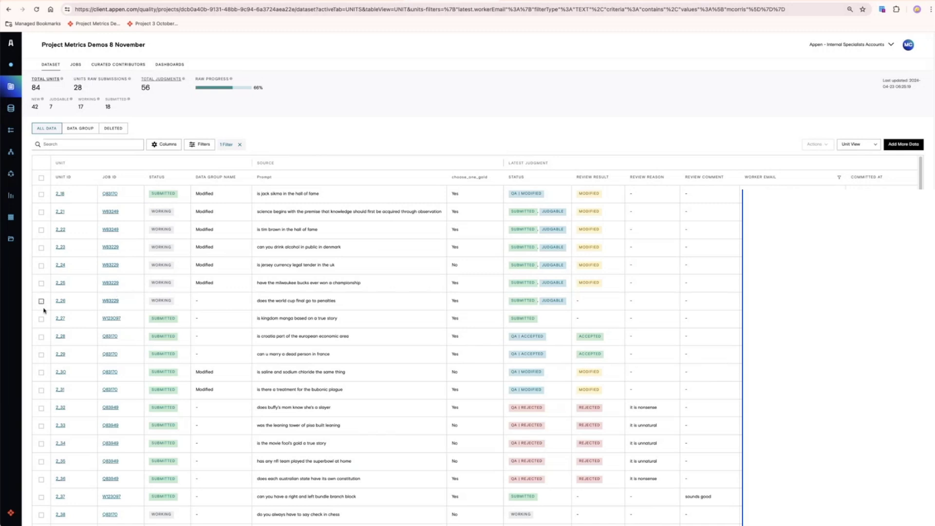
left_click(41, 301)
- Add units 2_27 and 2_28, create the 'First batch' data group, and check it under Data Groups
left_click(41, 335)
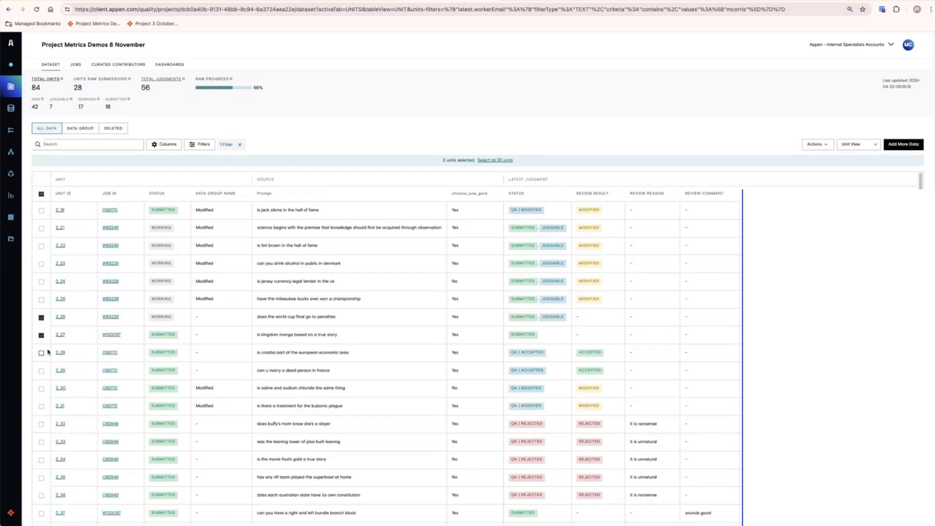
left_click(41, 352)
left_click(825, 144)
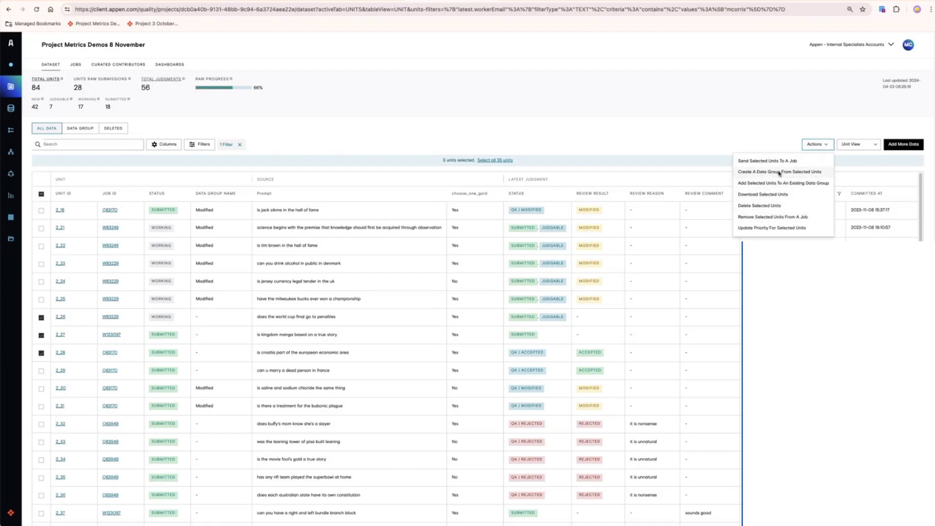
left_click(779, 171)
type("First batch")
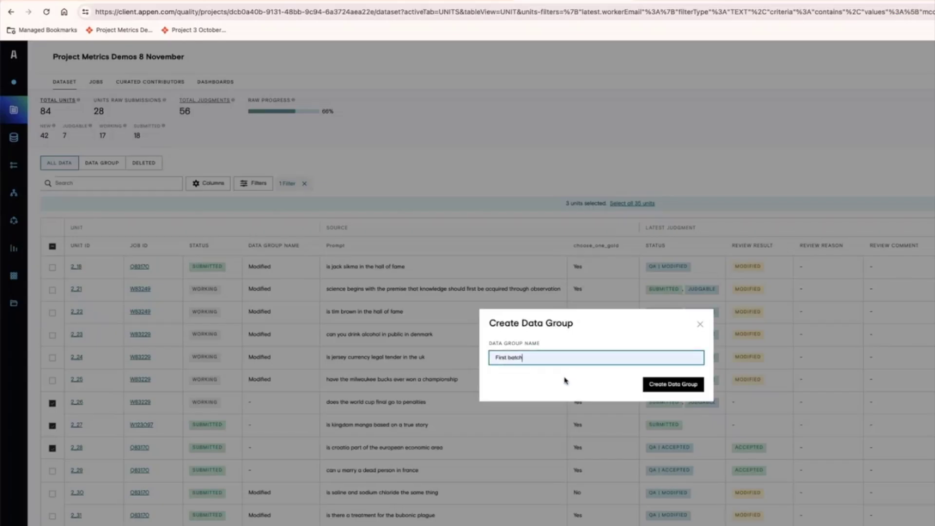
left_click(671, 386)
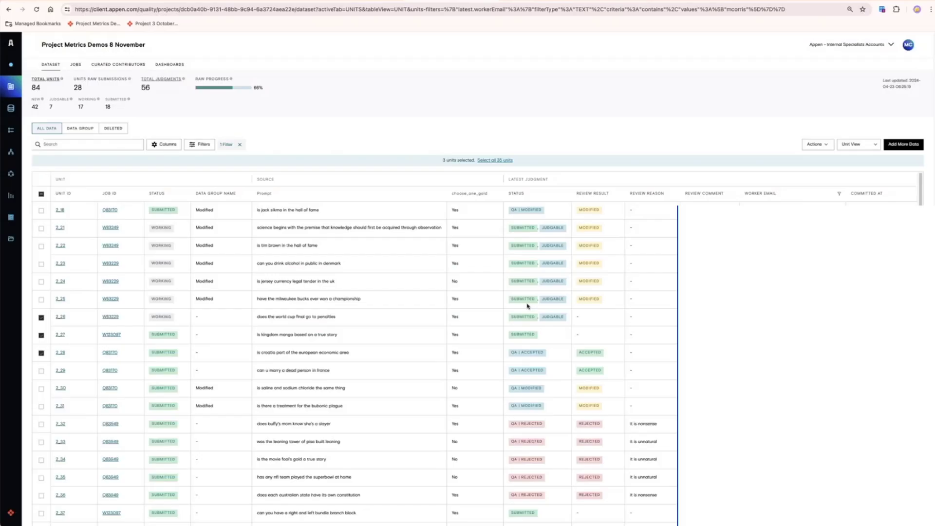
left_click(84, 129)
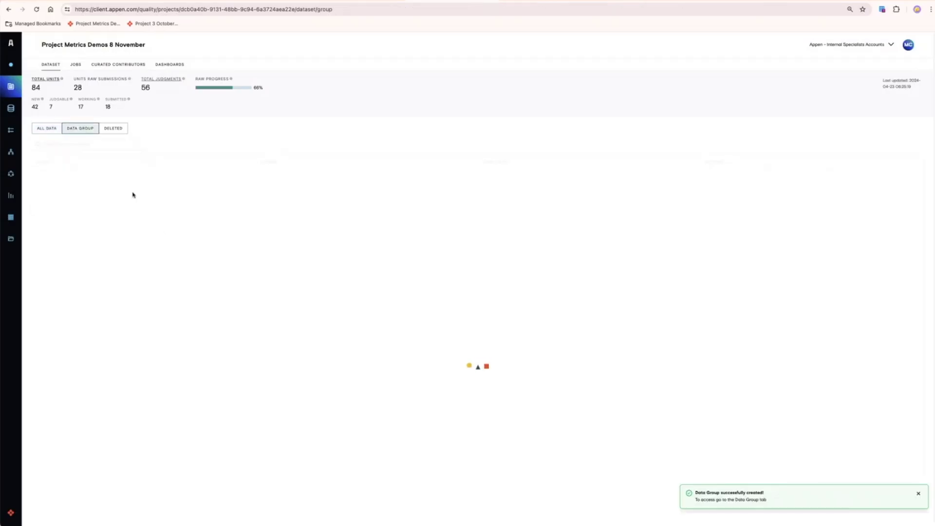
left_click(47, 129)
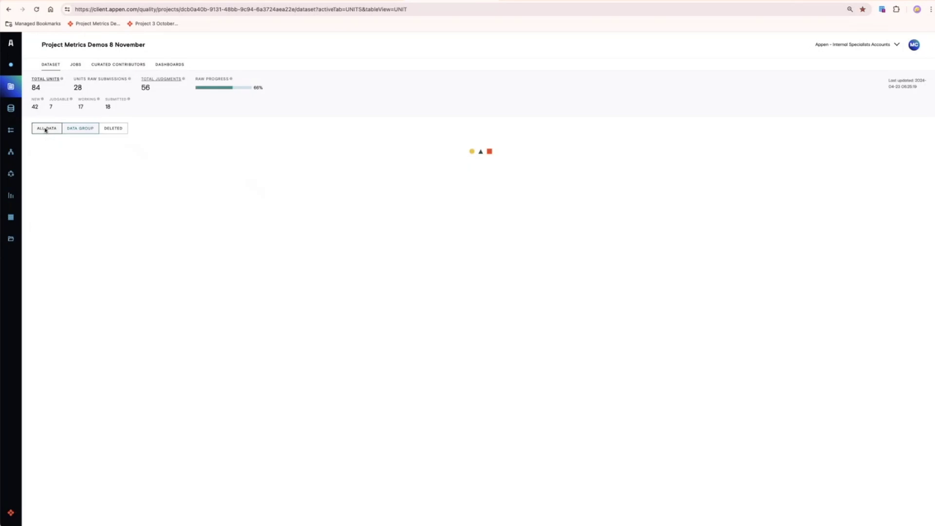